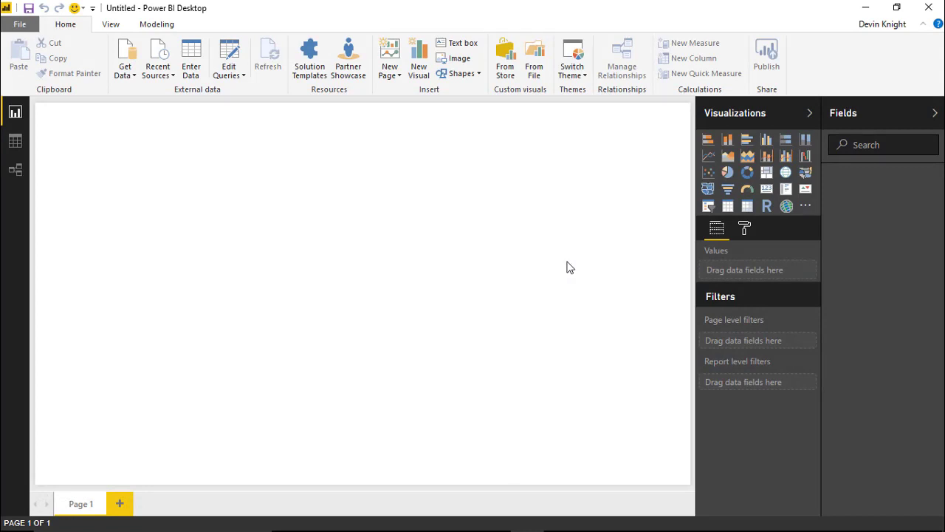
- Load the All Movies table from the Excel workbook Movie Industry Revenue.xlsx
left_click(130, 72)
left_click(165, 119)
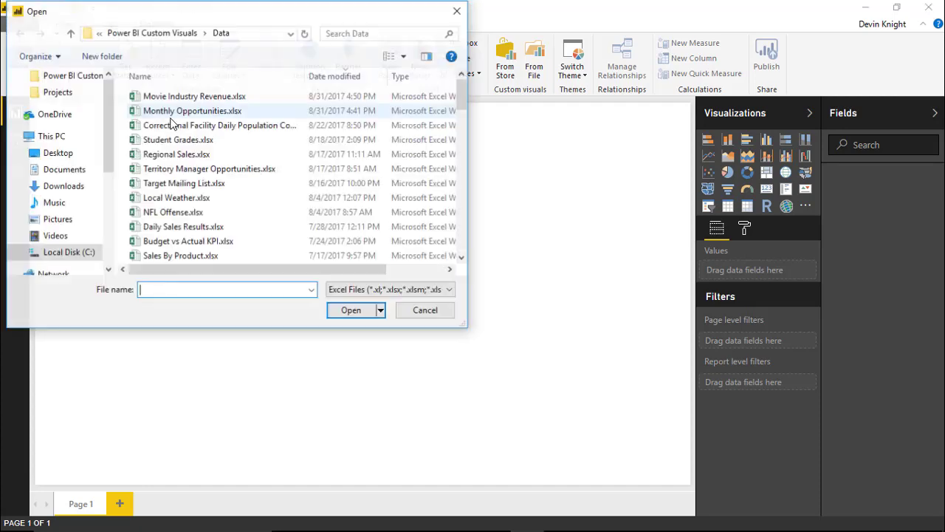
left_click(217, 99)
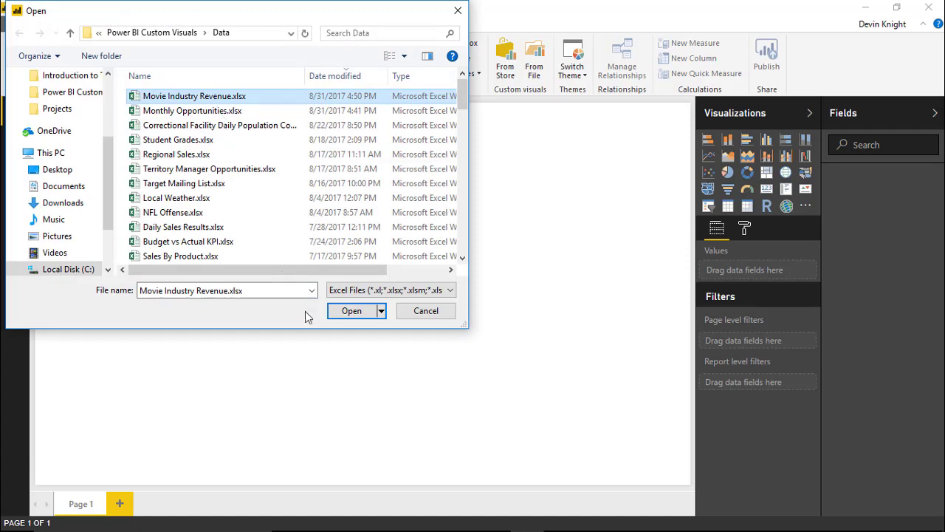
left_click(350, 311)
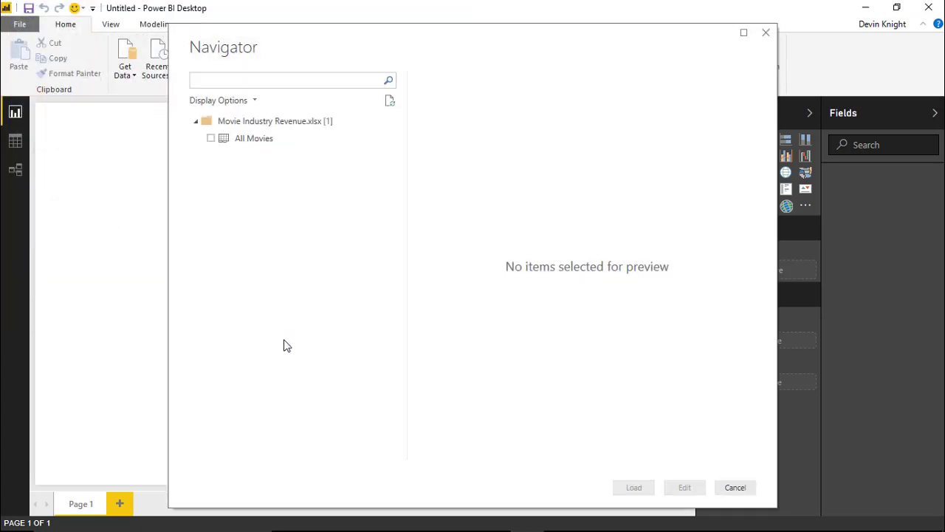
left_click(211, 138)
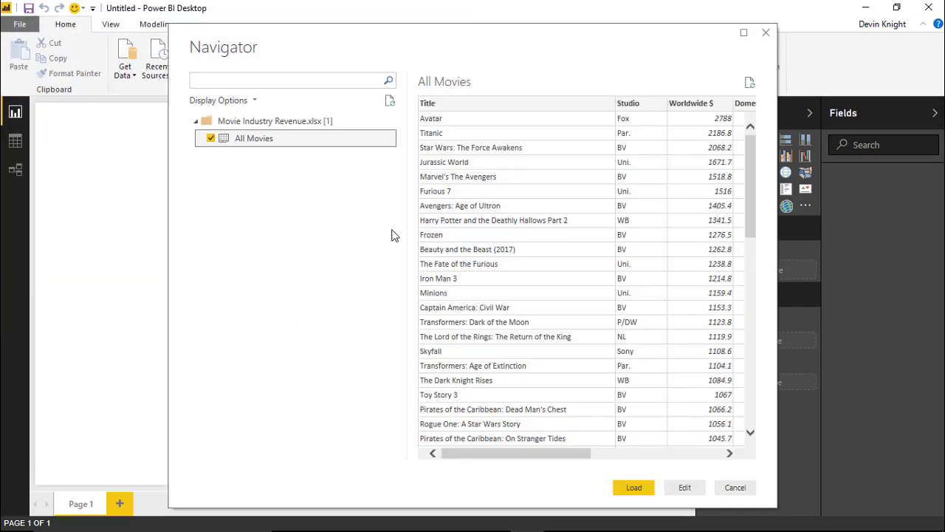
left_click_drag(572, 453, 719, 457)
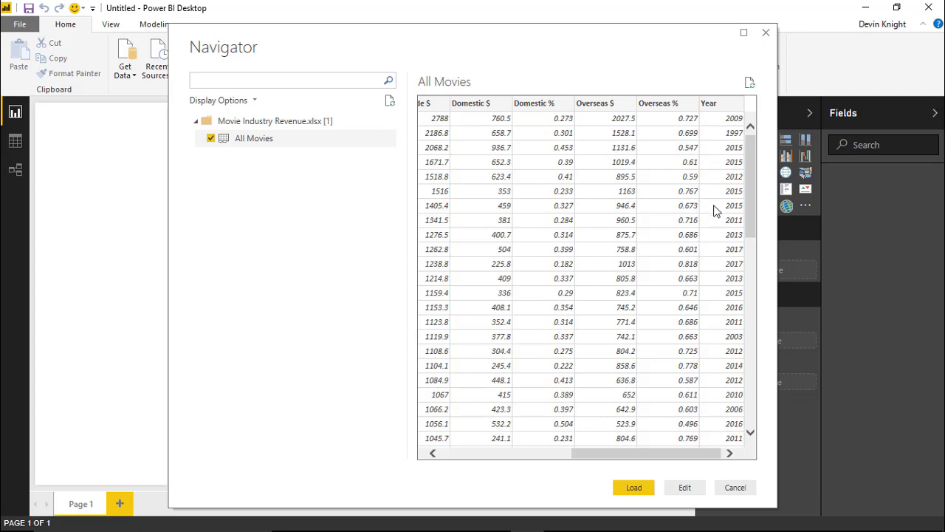
left_click(629, 486)
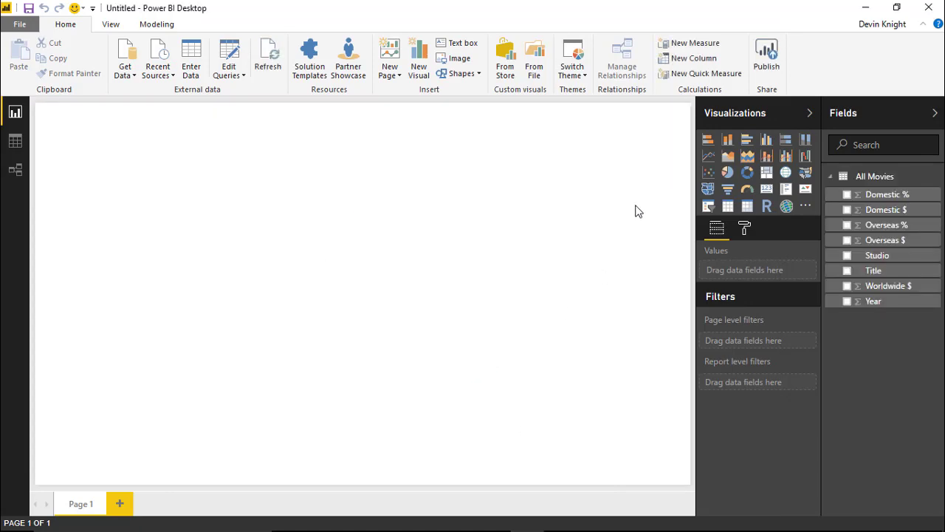
- Insert an enlarged scatter chart with Domestic $ on X, Overseas $ on Y, sized by Worldwide $
left_click(709, 177)
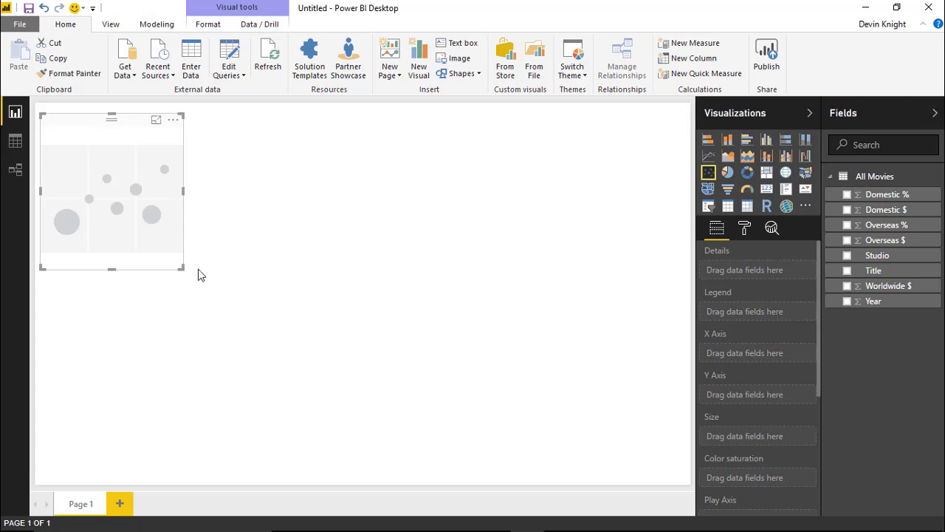
left_click_drag(182, 269, 292, 410)
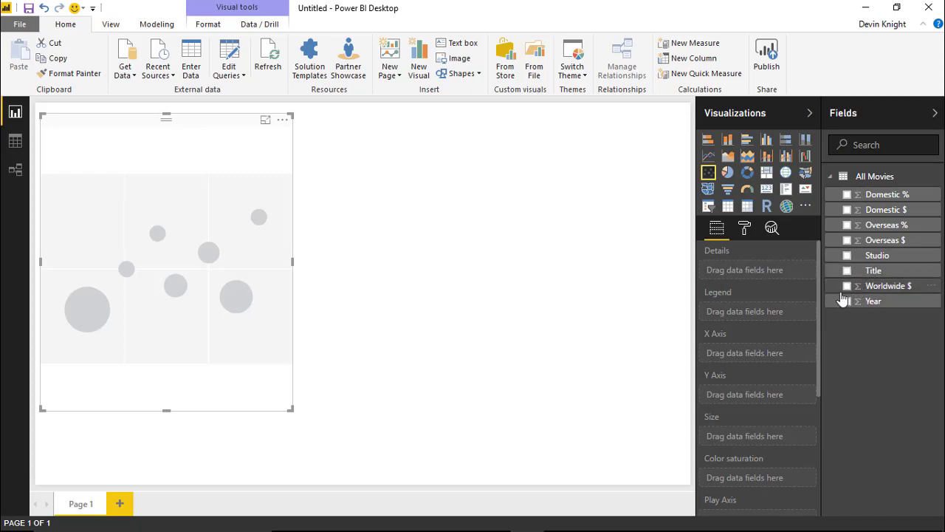
left_click(847, 211)
left_click(847, 241)
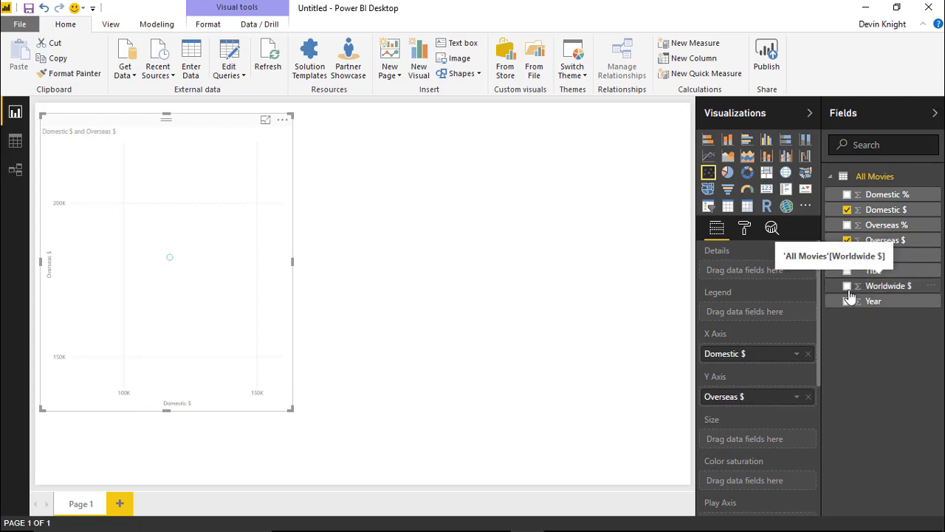
left_click(847, 285)
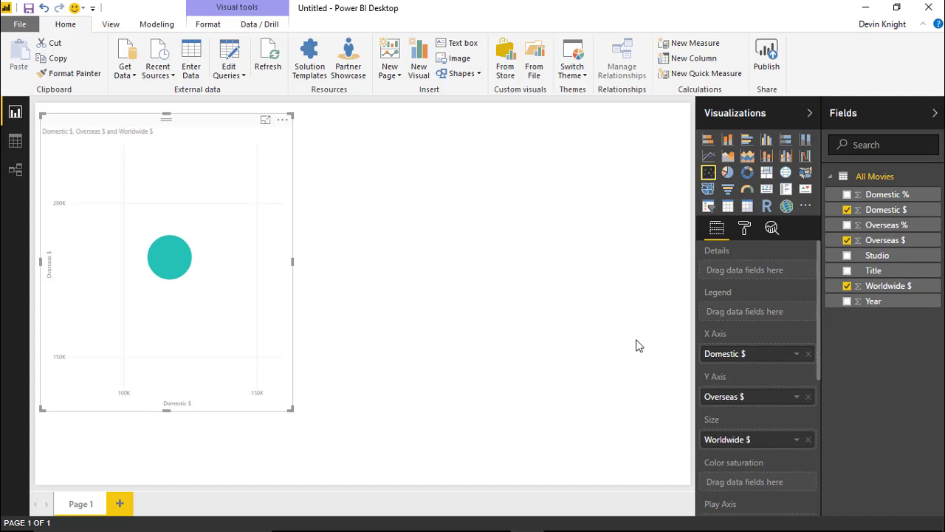
- Add Studio as the chart's details and Year as its play axis, enlarging it further
left_click_drag(871, 262, 766, 274)
left_click_drag(293, 409, 382, 456)
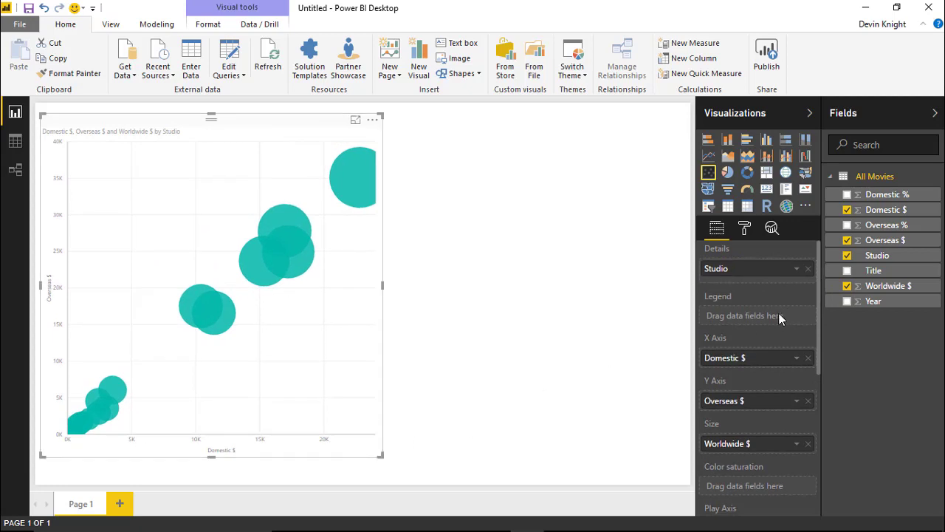
scroll(778, 312, "down", 3)
left_click_drag(873, 303, 739, 391)
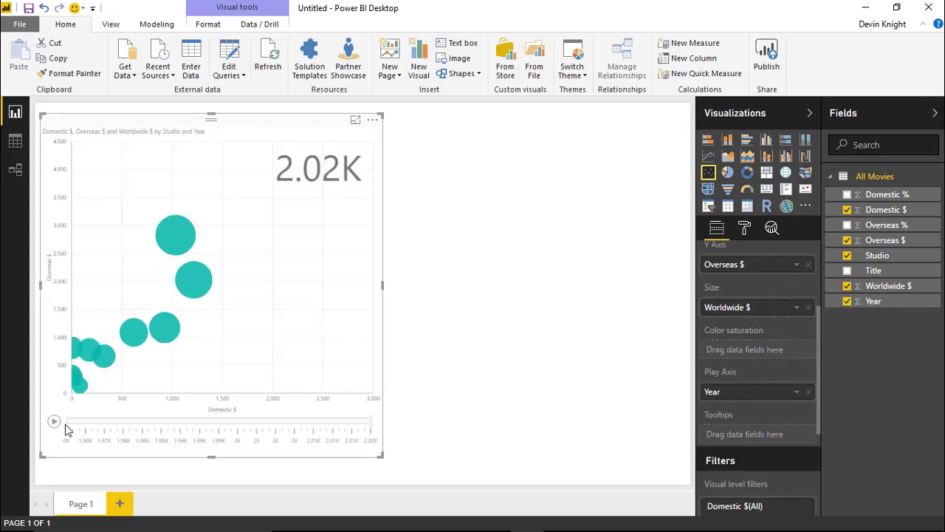
- Play and pause the Year animation, move the slider to 2.01K, then delete the scatter chart
left_click(54, 422)
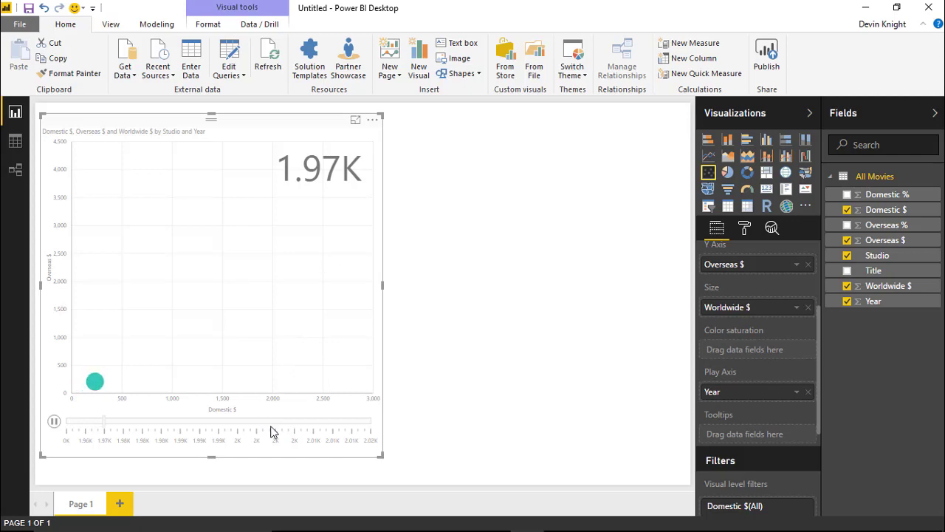
left_click(55, 423)
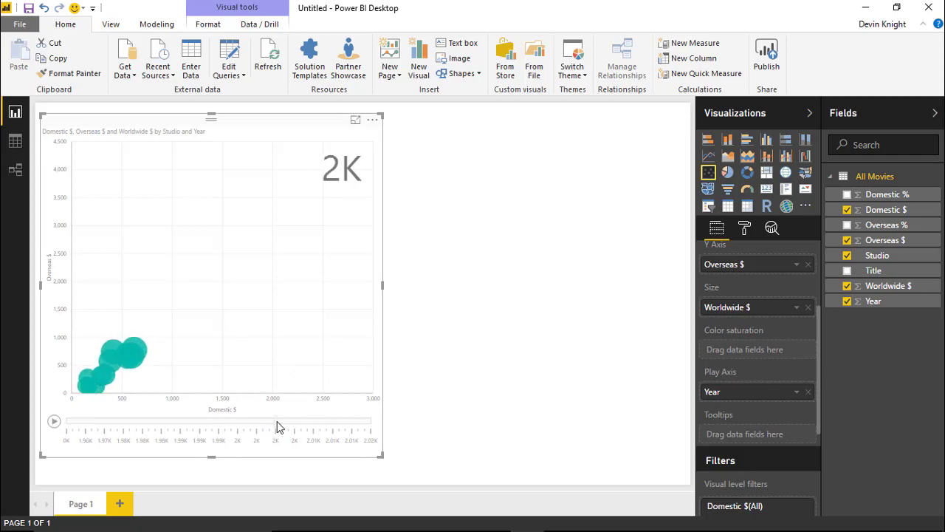
left_click_drag(280, 426, 347, 434)
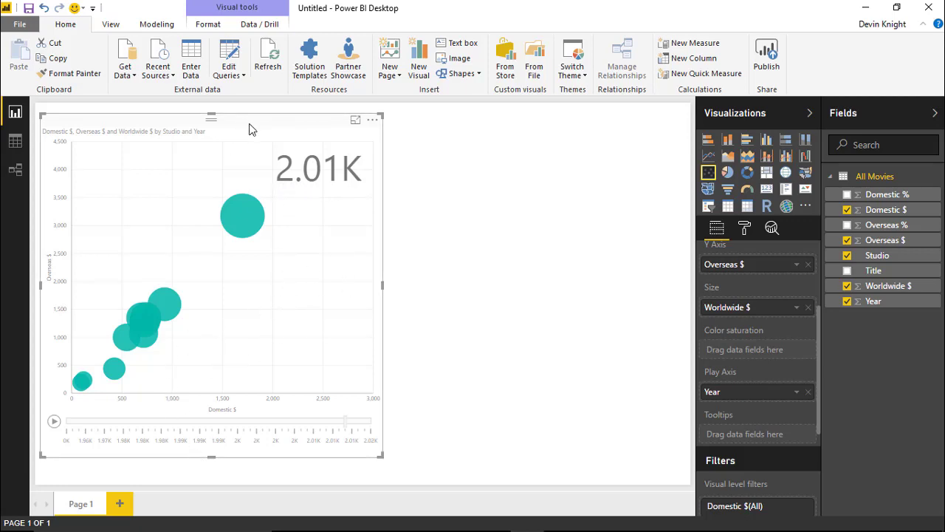
key("Delete")
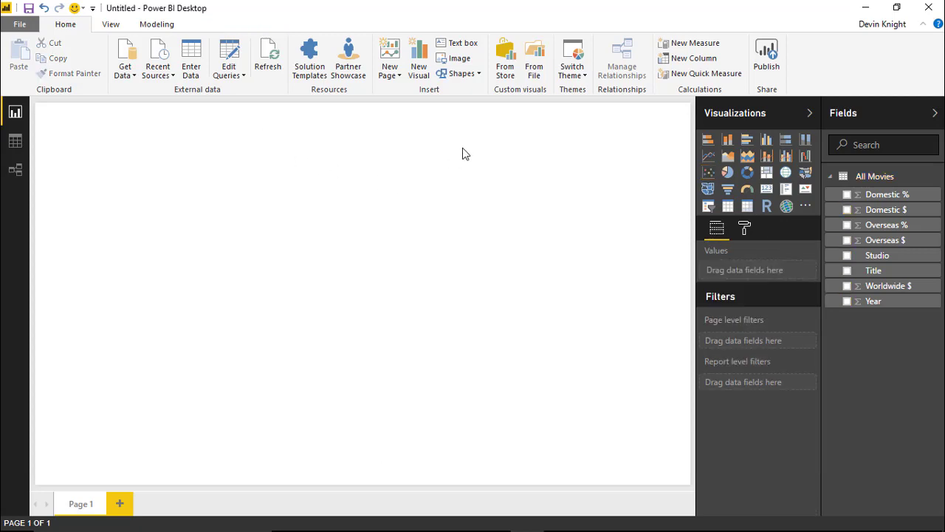
- Search the custom visuals store for 'bubble' and import the Impact Bubble Chart
left_click(502, 62)
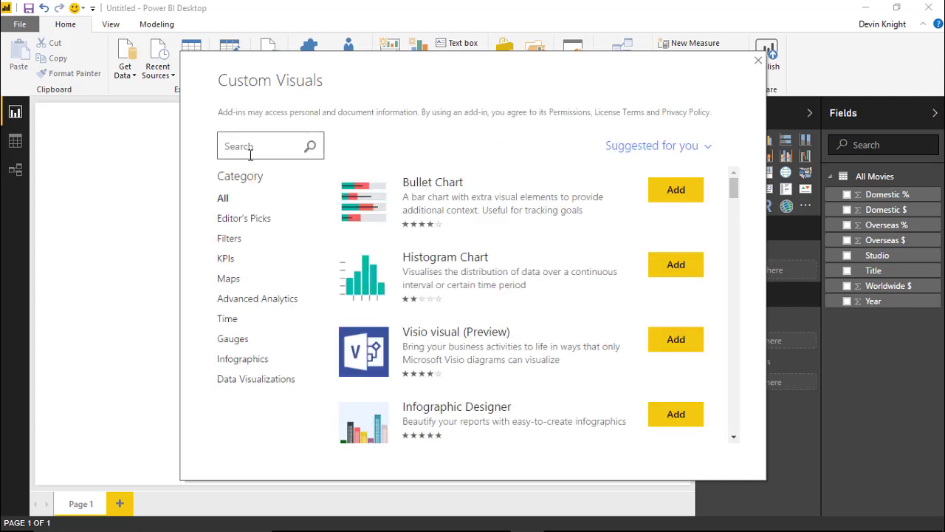
type("bubble")
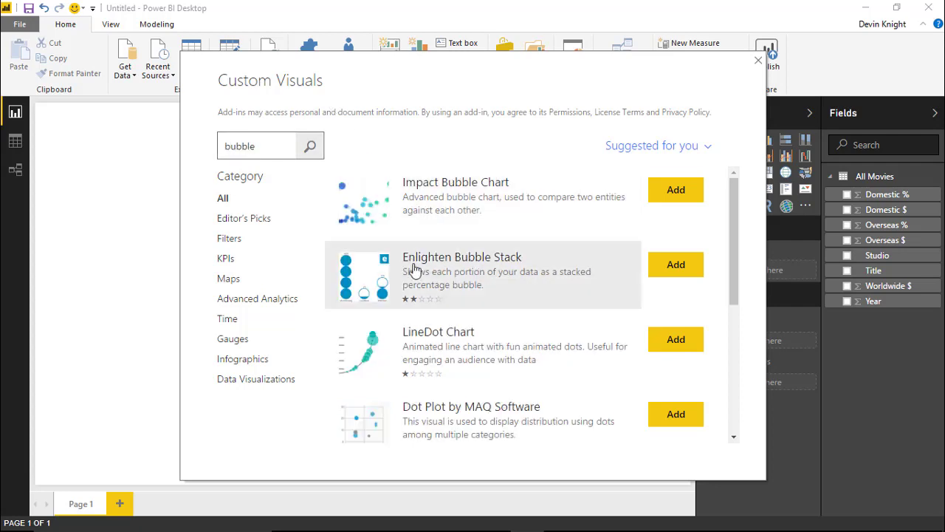
scroll(428, 271, "down", 5)
scroll(429, 275, "up", 5)
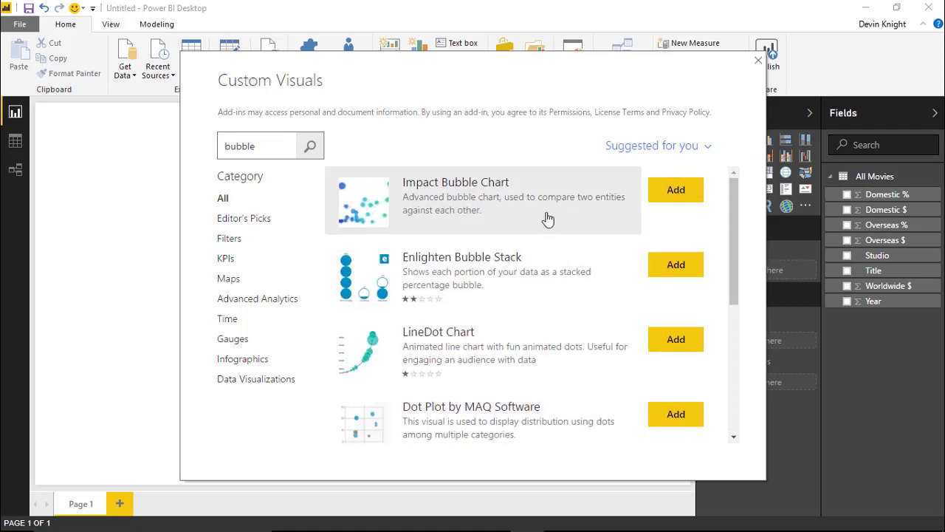
left_click(675, 190)
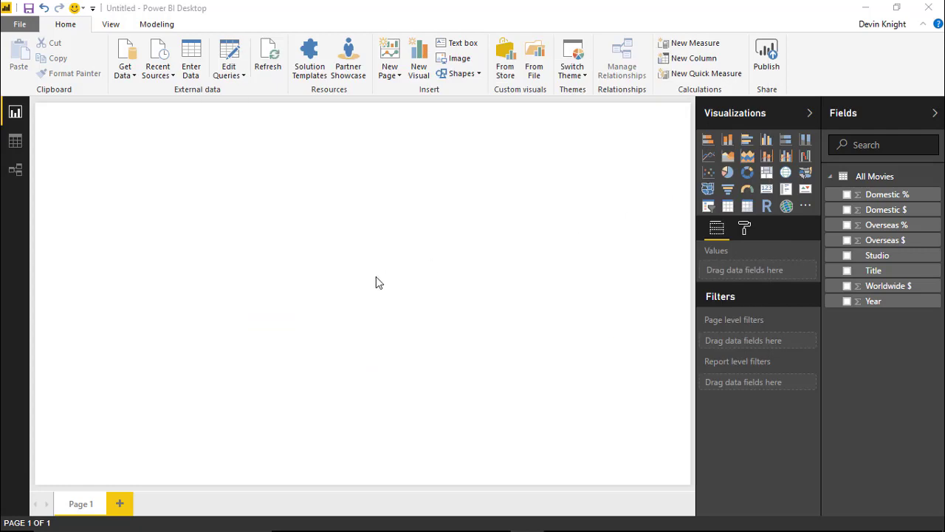
left_click(592, 293)
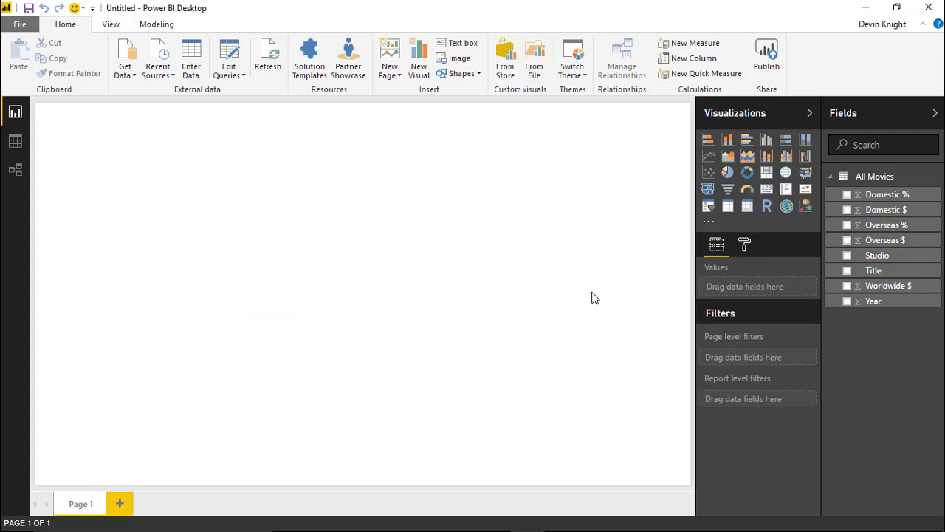
- Place a blank Impact Bubble Chart on the page and stretch it across the canvas
left_click(806, 206)
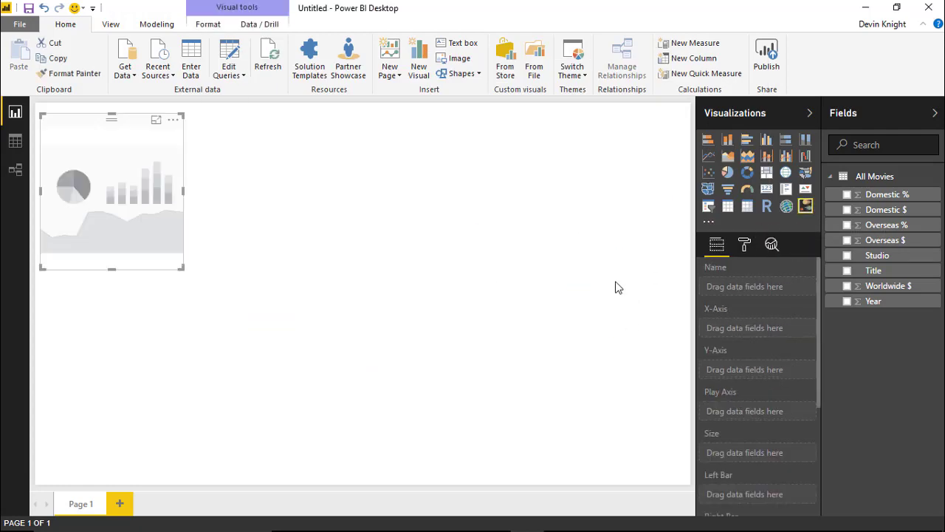
left_click_drag(181, 267, 476, 479)
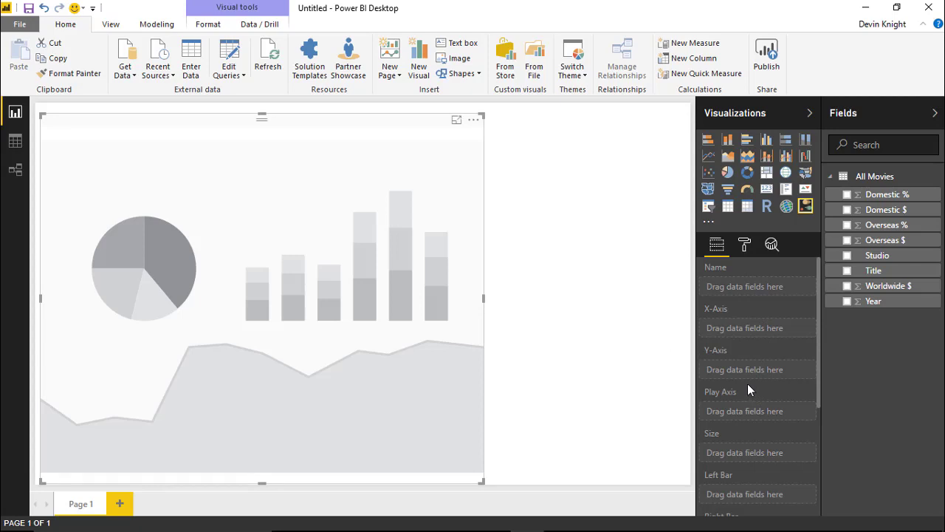
scroll(748, 388, "down", 3)
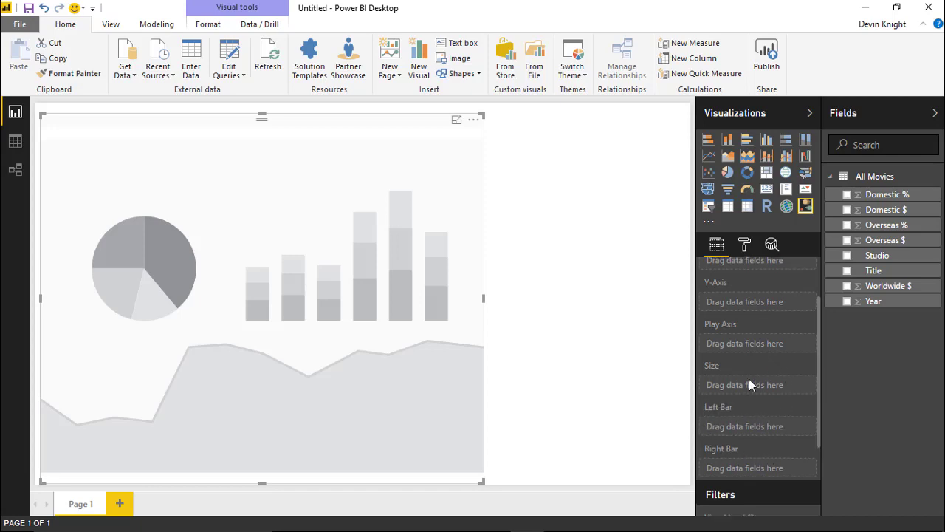
scroll(749, 379, "up", 2)
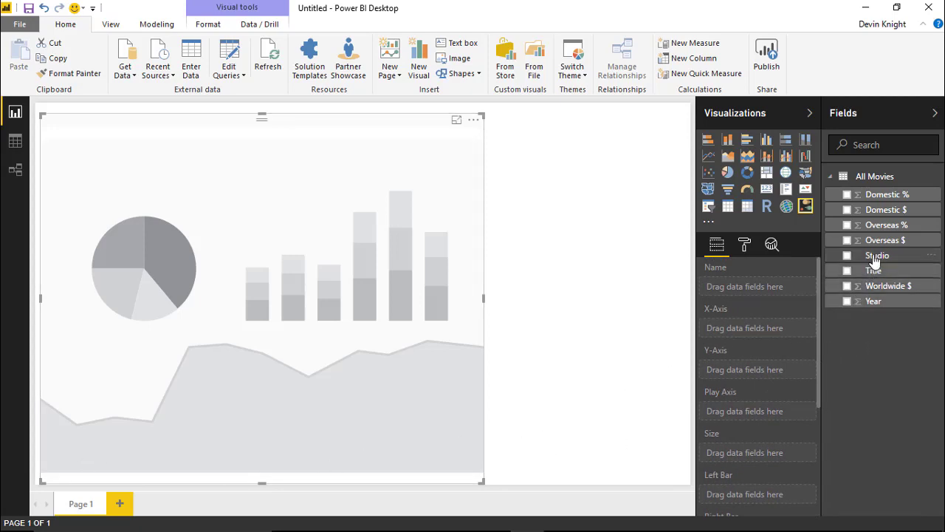
- Assign Domestic $ to X-Axis, Overseas $ to Y-Axis, Studio to Name, Worldwide $ to Size, Year to Play Axis
left_click_drag(868, 210, 769, 331)
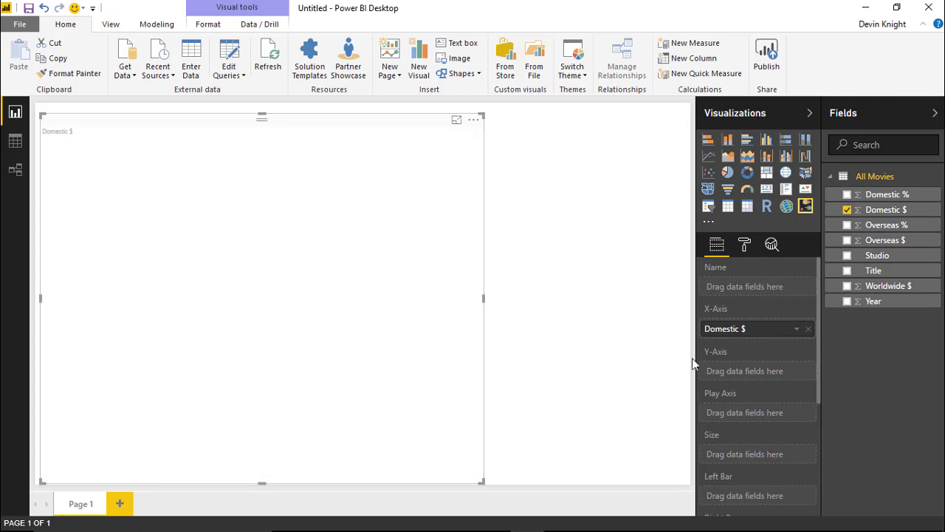
left_click_drag(875, 243, 760, 372)
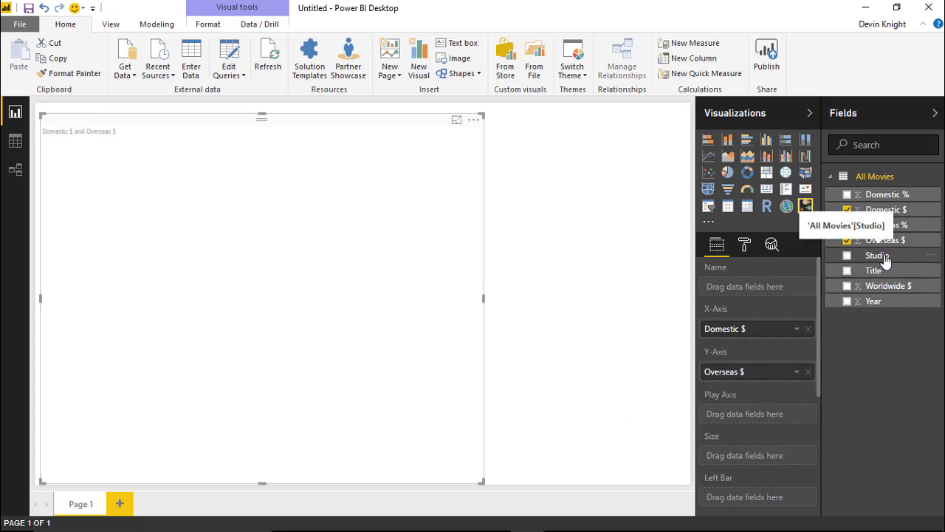
left_click_drag(886, 258, 760, 287)
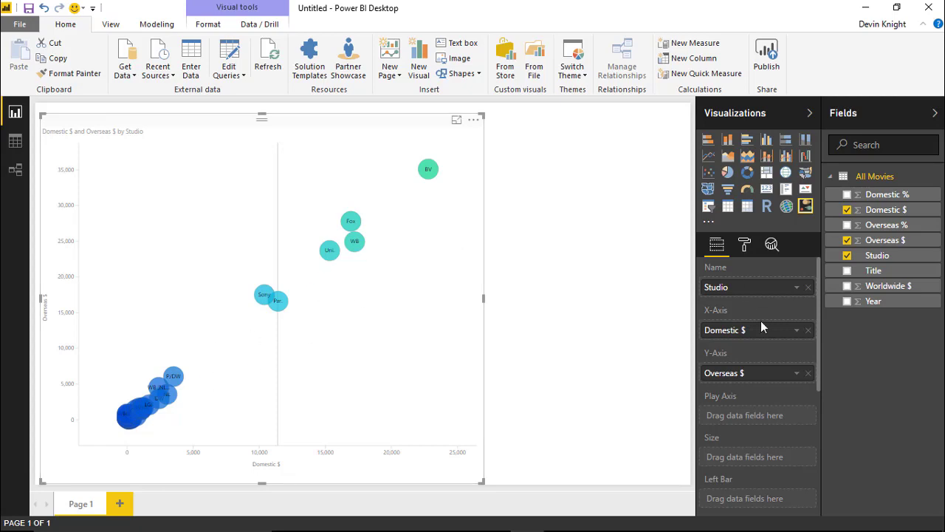
scroll(747, 379, "down", 2)
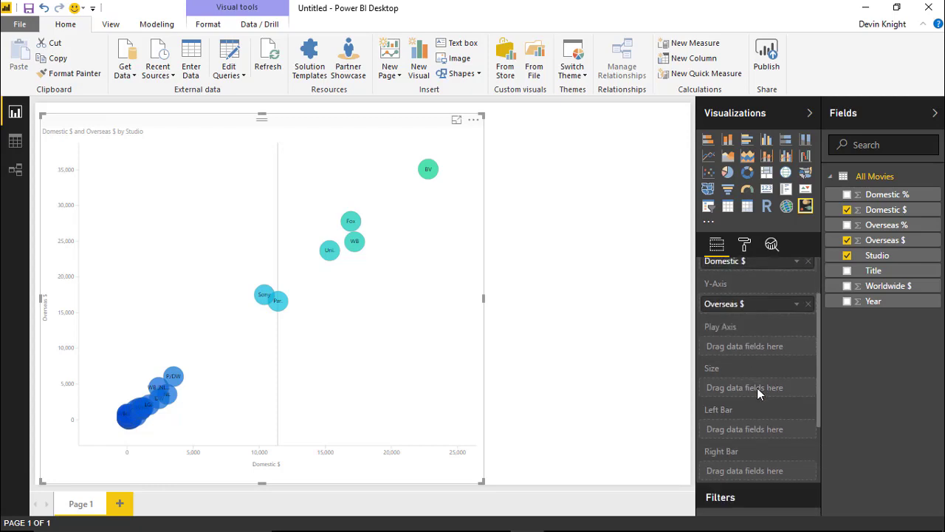
left_click_drag(898, 287, 779, 389)
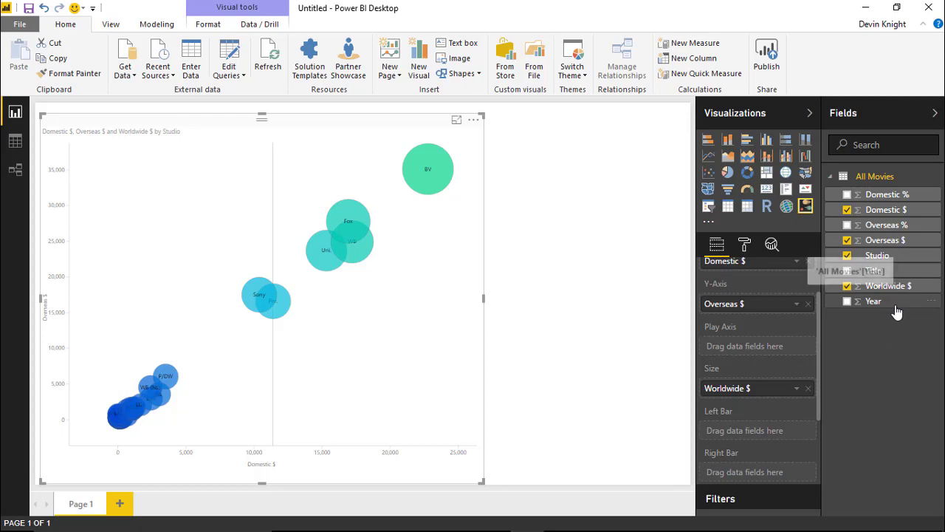
left_click_drag(890, 312, 774, 352)
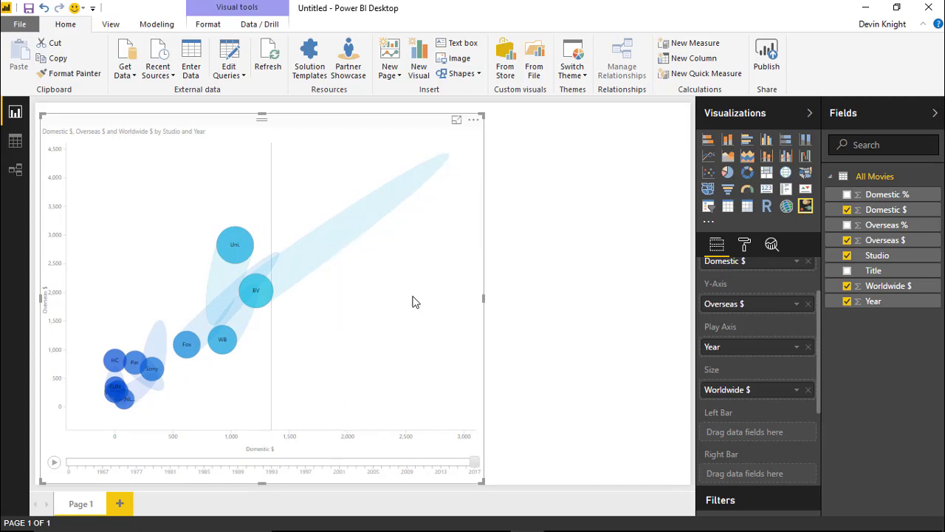
- Scrub the play axis across years, ending on the final year where BV leads
mouse_move(425, 166)
left_click_drag(474, 467, 468, 468)
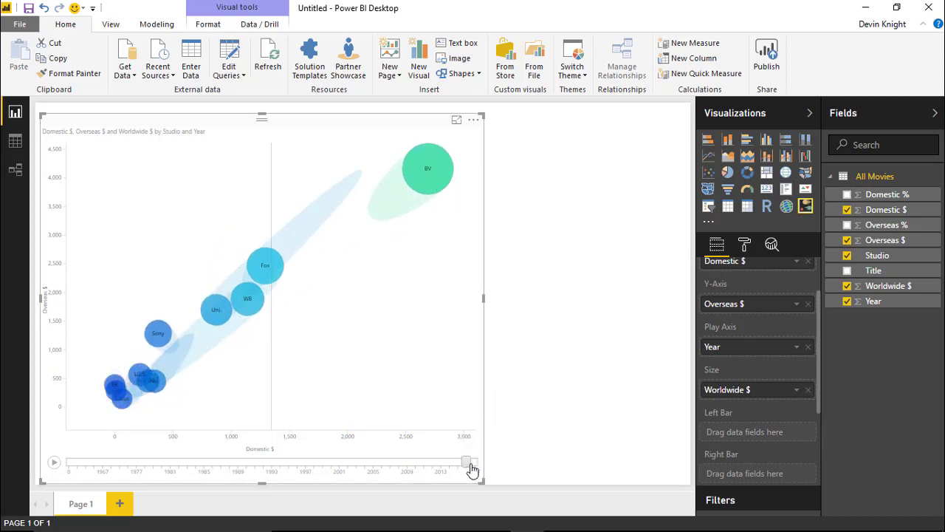
left_click_drag(472, 468, 482, 468)
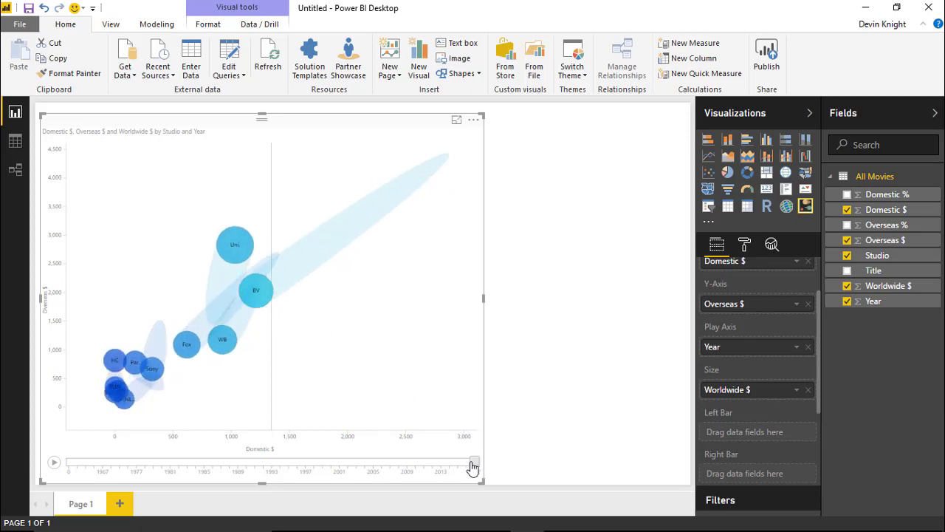
left_click_drag(474, 466, 468, 468)
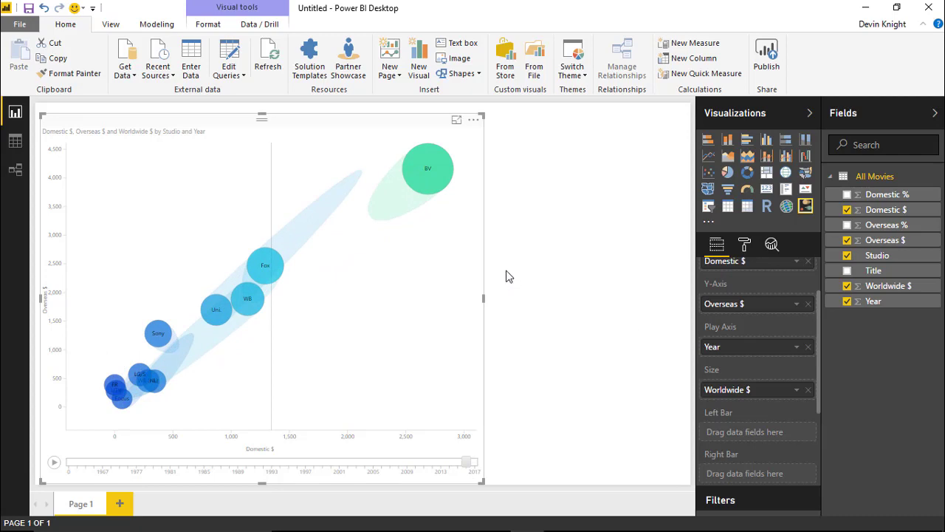
mouse_move(437, 193)
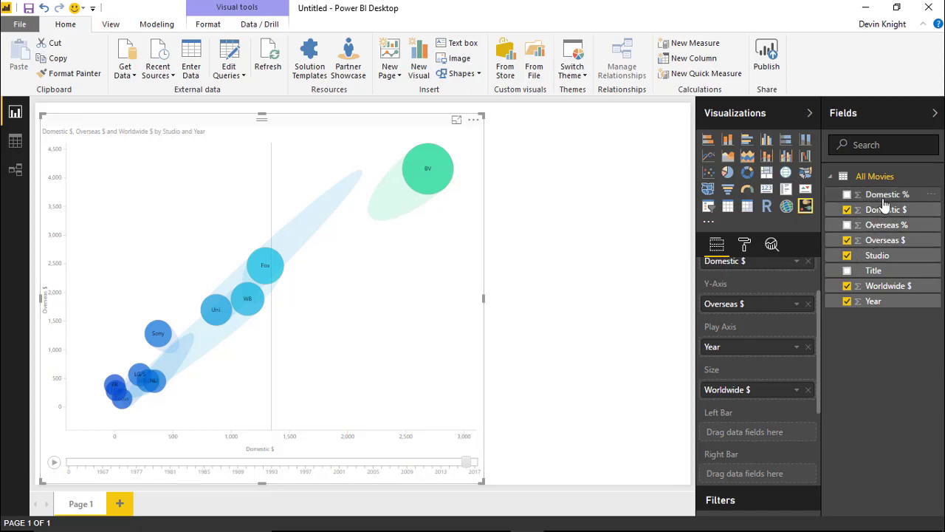
- Put Domestic % in the Left Bar well and Overseas % in the Right Bar well
left_click_drag(883, 198, 784, 443)
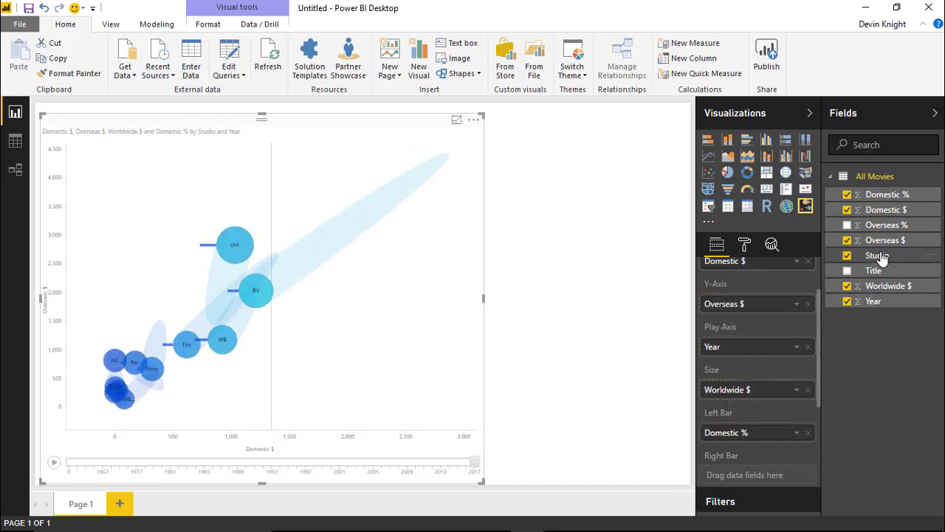
left_click_drag(886, 224, 782, 474)
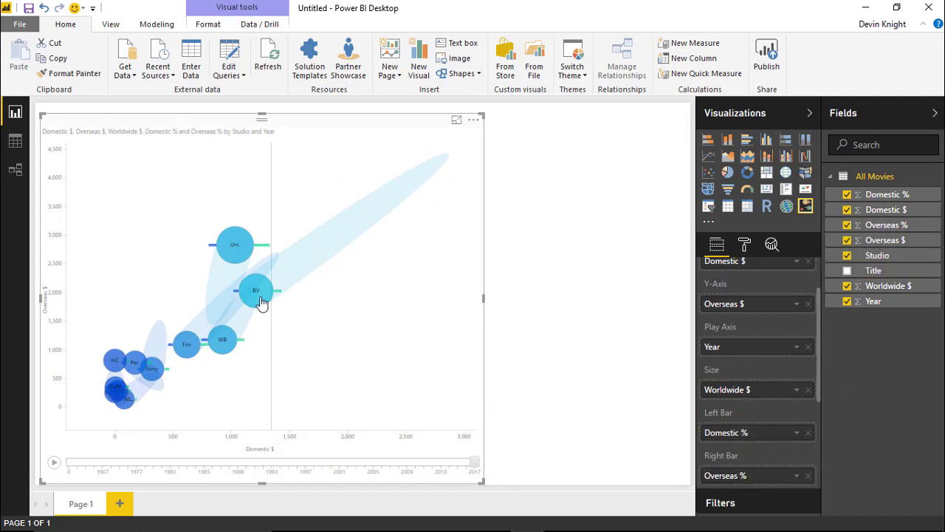
- Move the play axis to around 2015, then back toward earlier years
left_click_drag(475, 470, 457, 468)
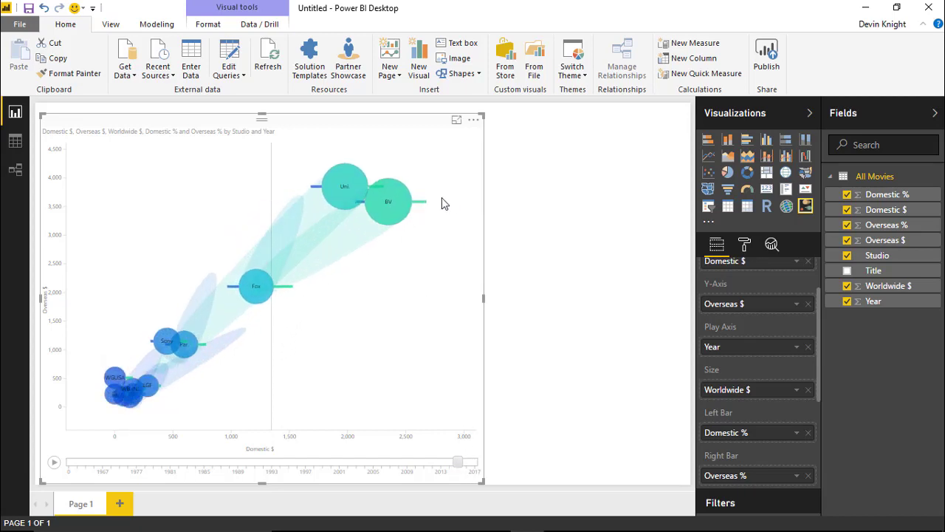
mouse_move(382, 213)
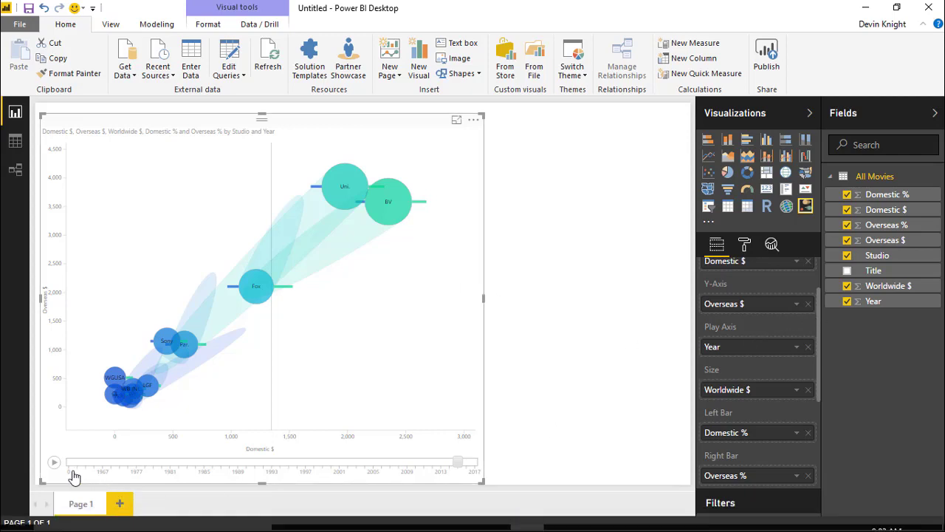
mouse_move(458, 463)
left_mouse_down()
mouse_move(132, 476)
mouse_move(327, 460)
mouse_move(456, 469)
left_mouse_up()
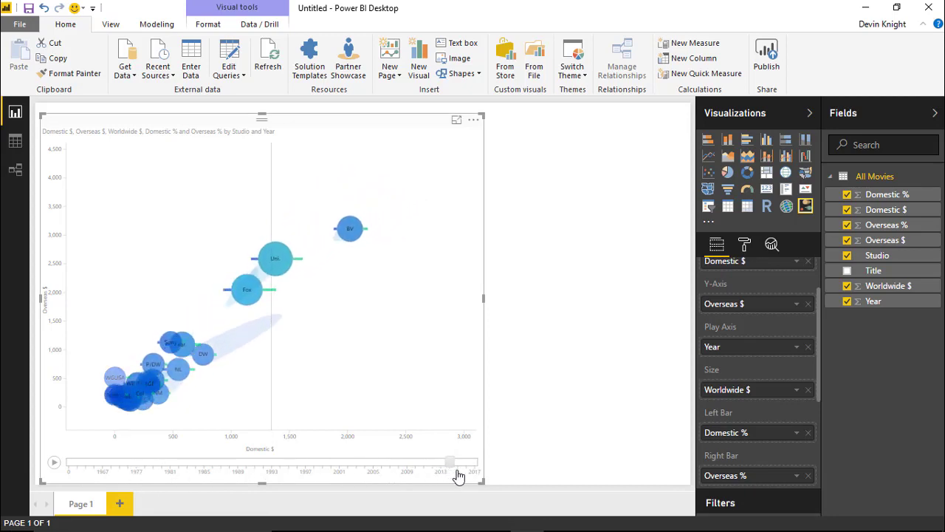
- Apply an advanced visual-level filter keeping only years greater than 1980
scroll(770, 368, "down", 5)
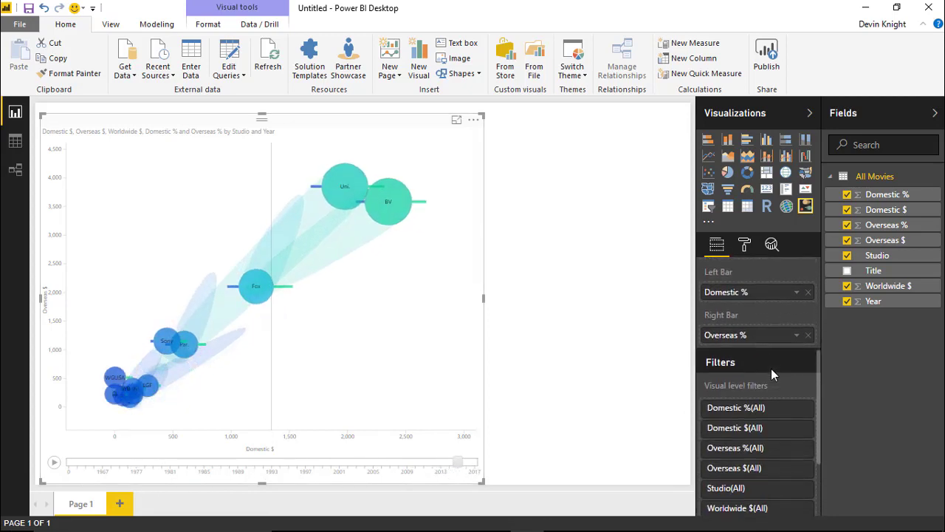
scroll(771, 369, "down", 1)
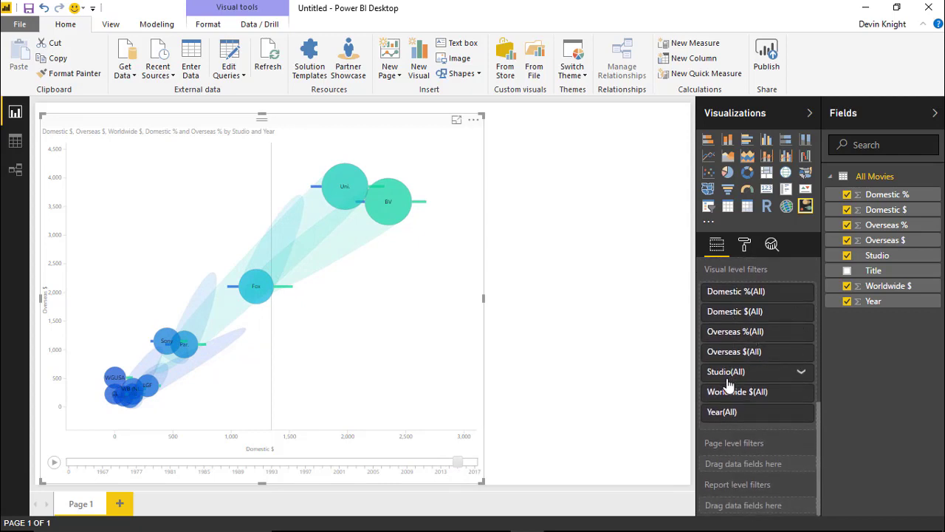
left_click(801, 415)
scroll(797, 422, "down", 3)
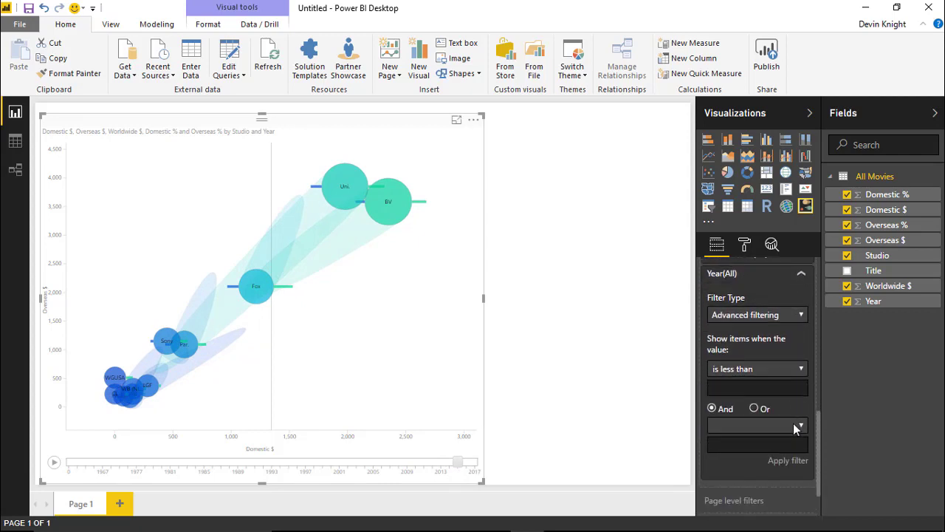
left_click(739, 369)
left_click(751, 408)
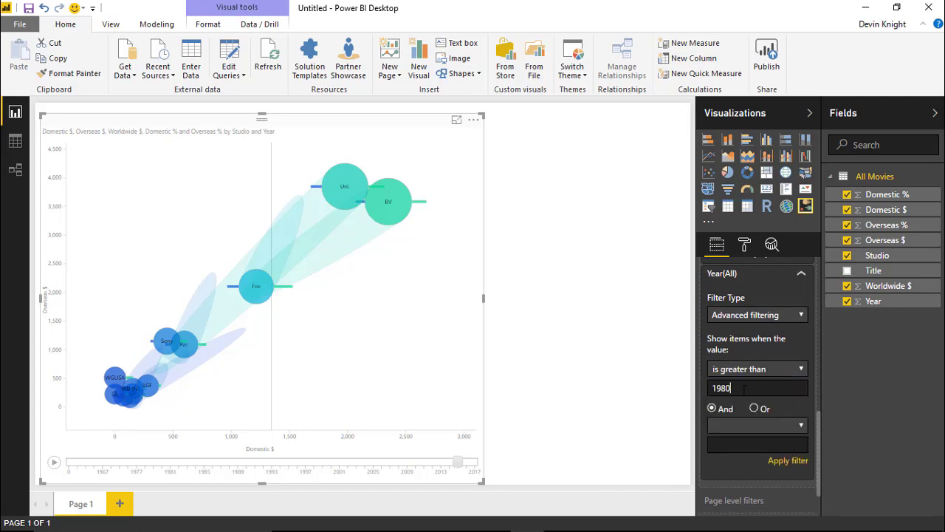
left_click(788, 462)
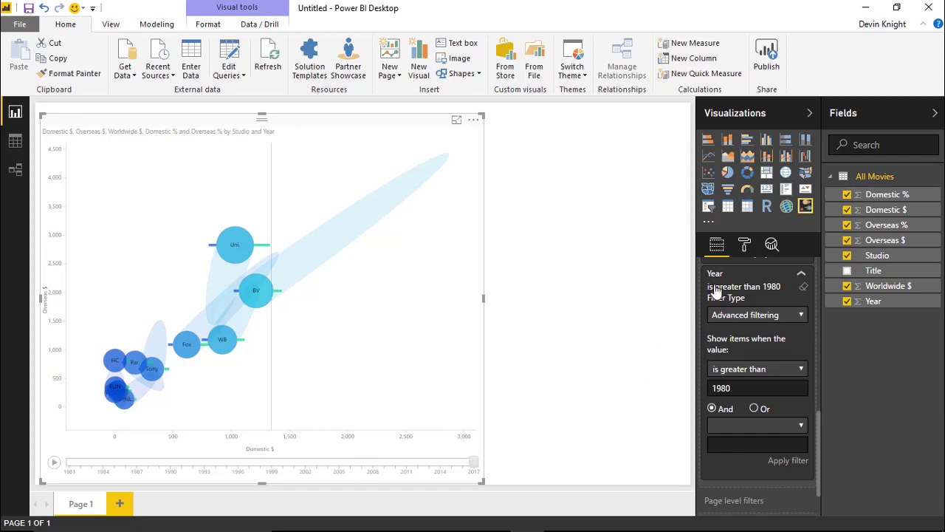
left_click(744, 248)
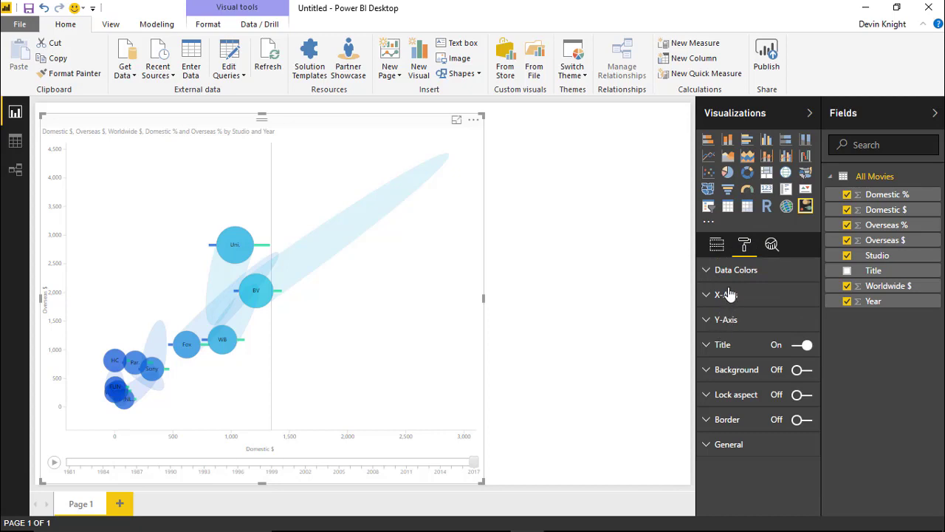
- Set the Data Colors scale to yellow on the left and red on the right
left_click_drag(474, 462, 462, 463)
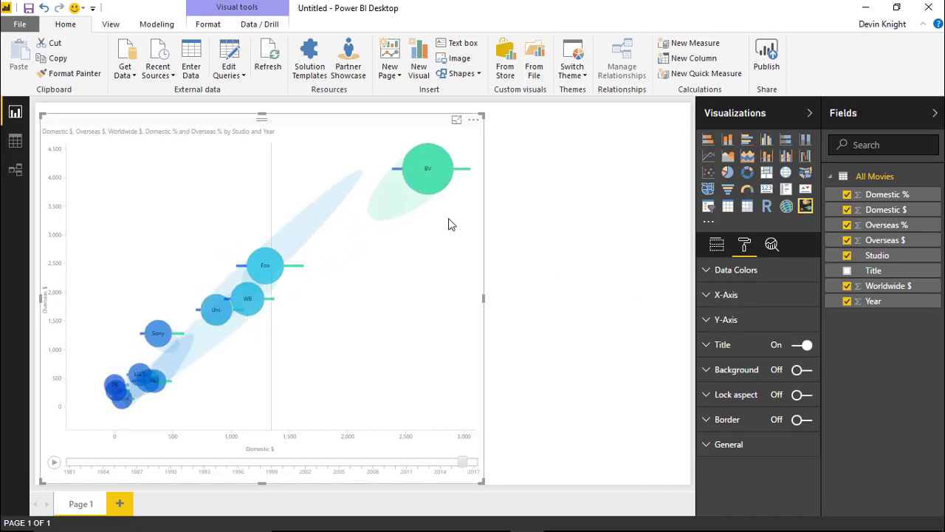
left_click(707, 277)
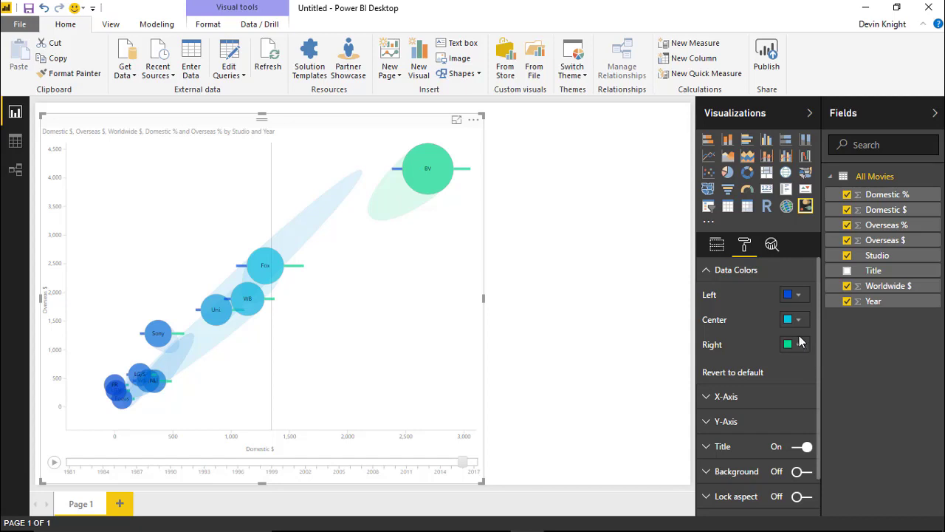
left_click(799, 296)
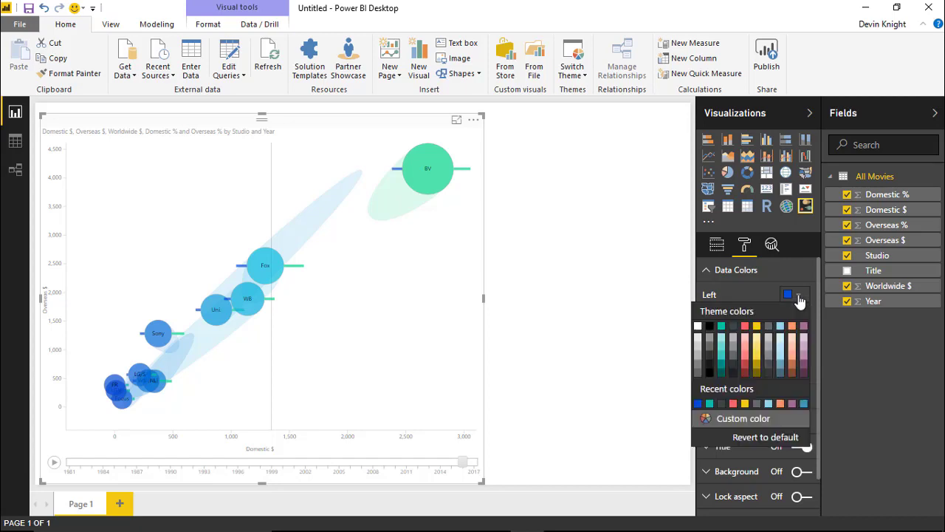
left_click(754, 327)
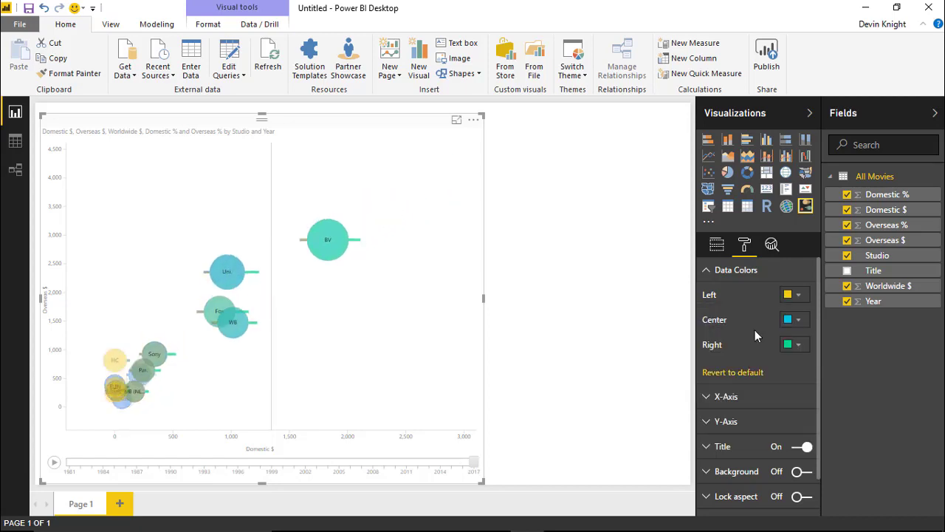
left_click(800, 347)
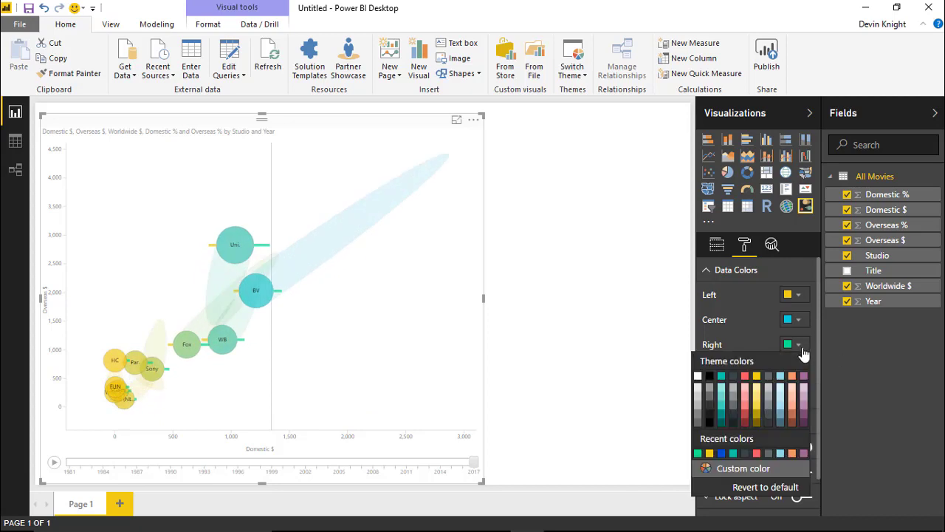
left_click(756, 452)
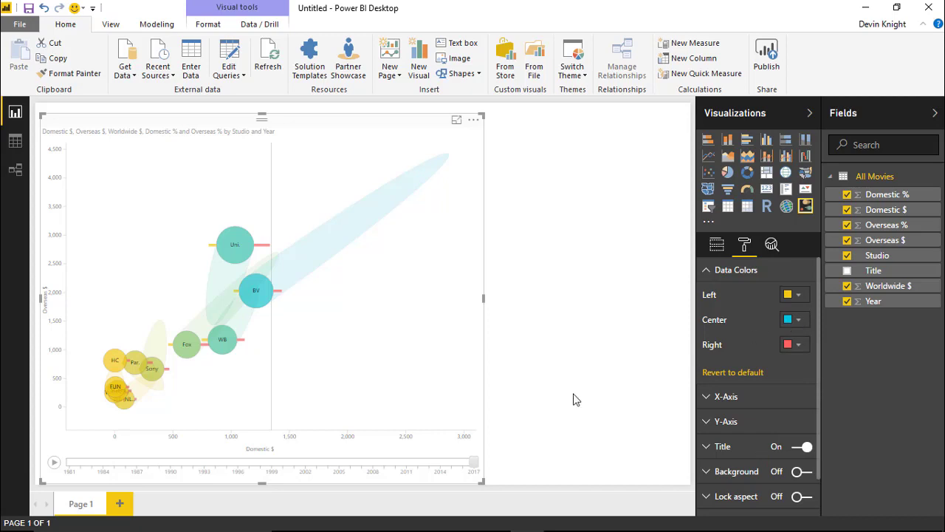
- Move the play axis back to a slightly earlier year
left_click_drag(473, 462, 460, 462)
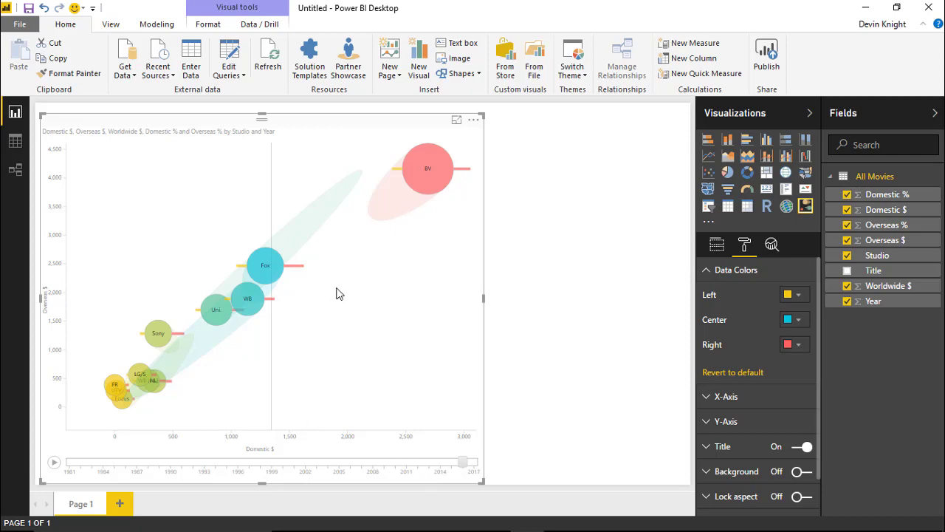
mouse_move(192, 353)
mouse_move(421, 205)
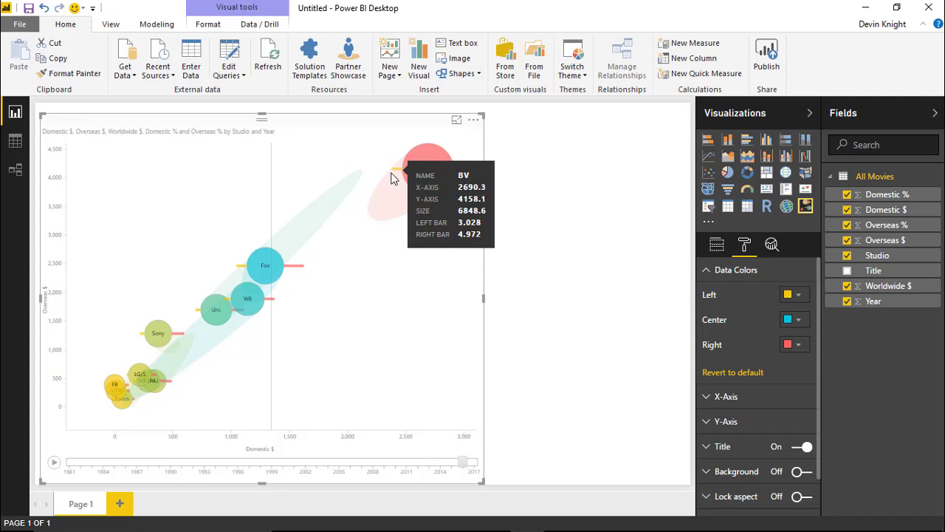
- Limit the bubble chart's X axis to start at 200 and end at 2600
left_click(716, 245)
scroll(765, 458, "down", 2)
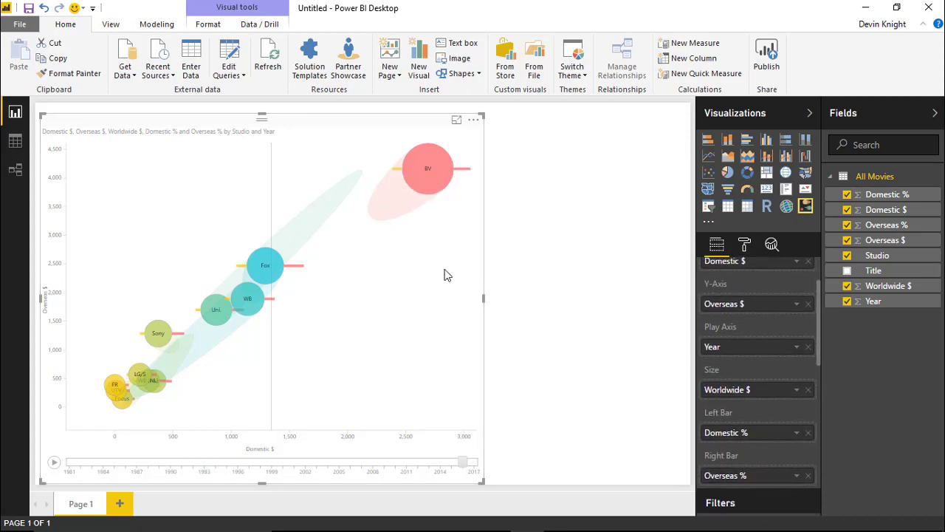
mouse_move(397, 170)
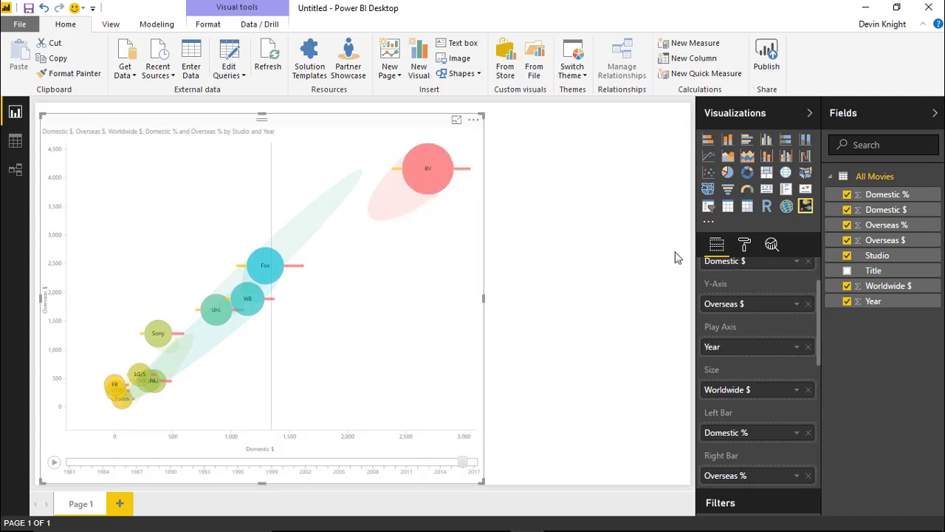
left_click(740, 245)
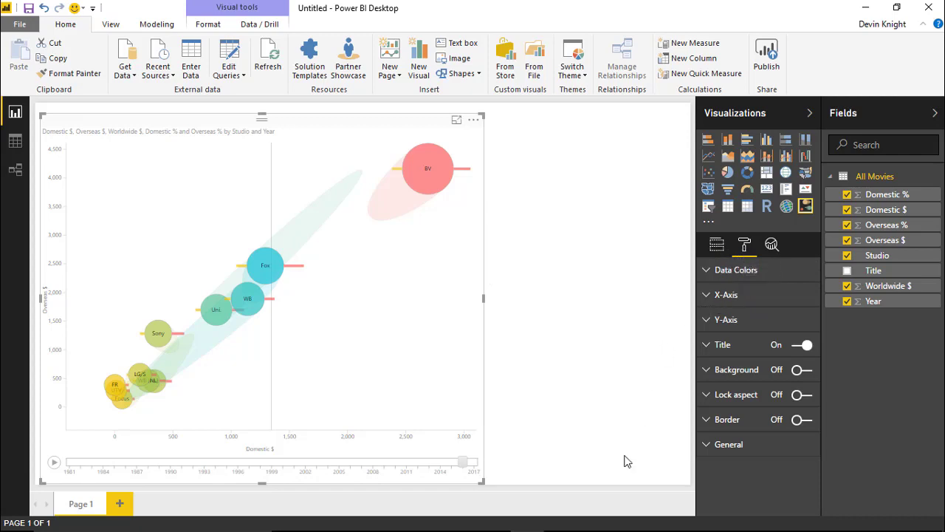
left_click(729, 303)
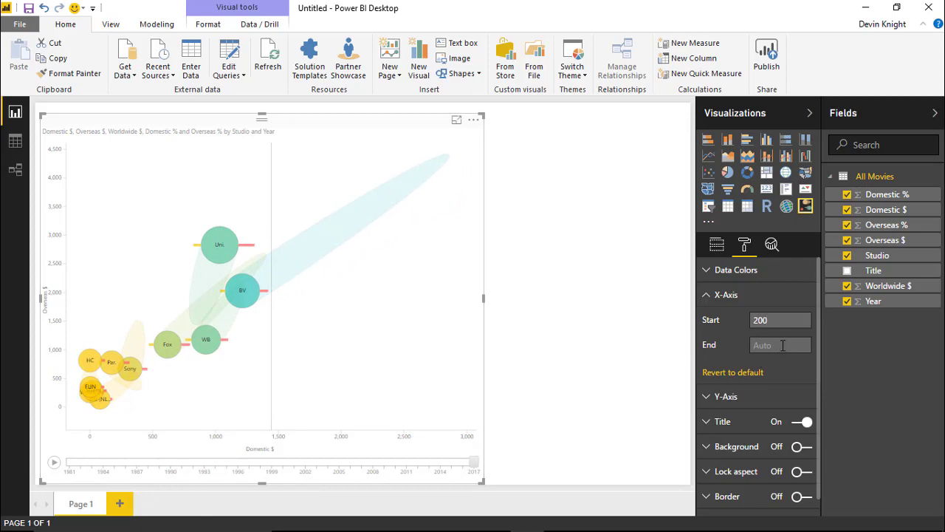
key("Return")
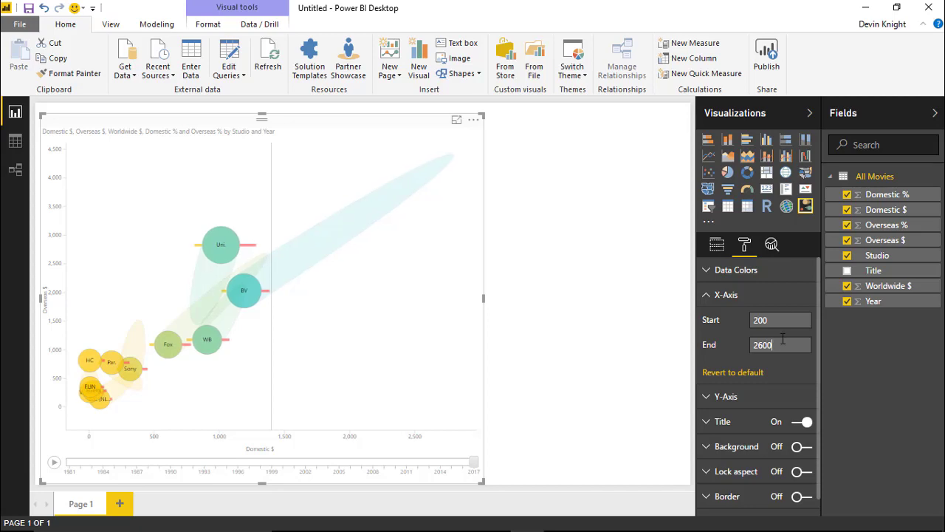
- Step the play axis back to about 2015 and collapse the X-Axis settings
left_click(464, 463)
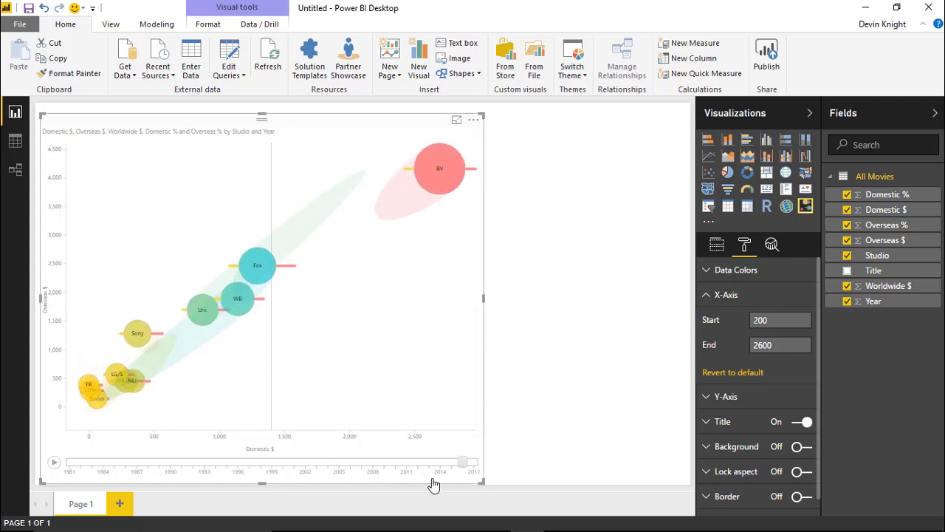
left_click_drag(461, 466, 450, 467)
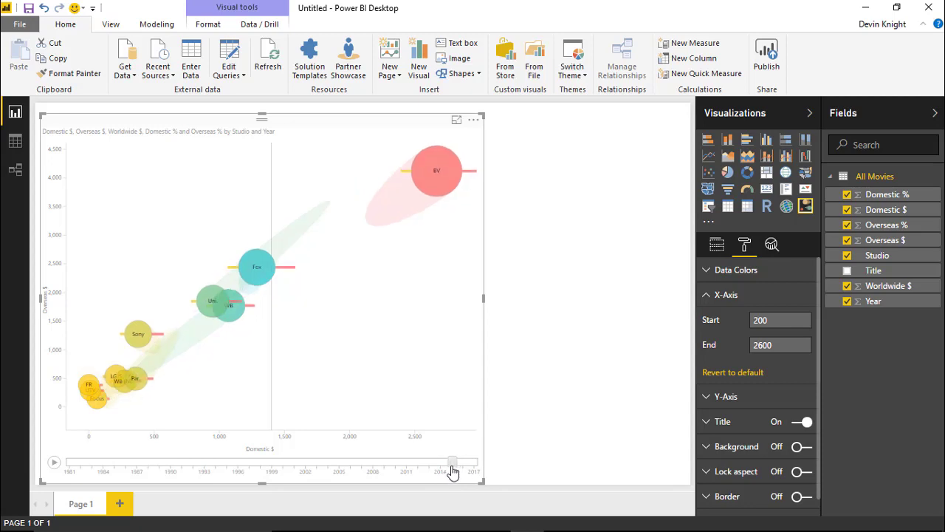
left_click(710, 292)
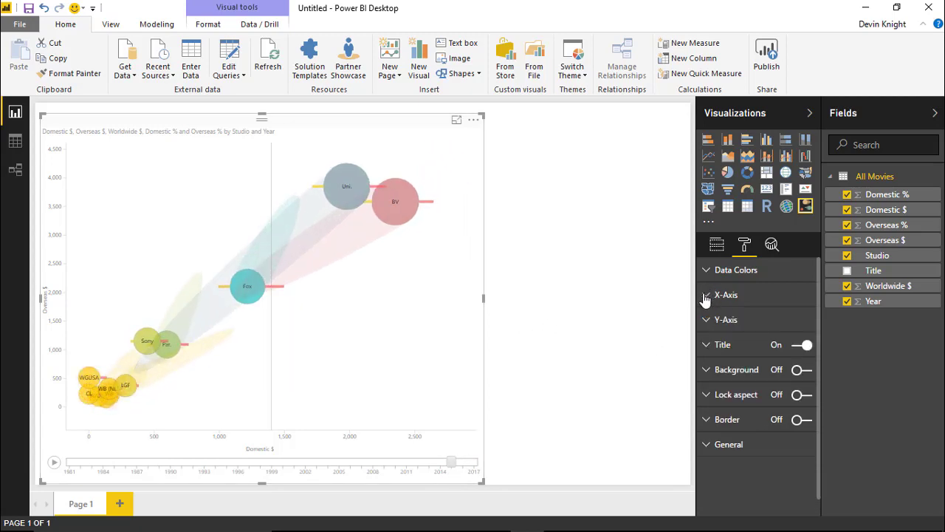
- Set the Y-Axis start to 200, leaving the end automatic
left_click(711, 320)
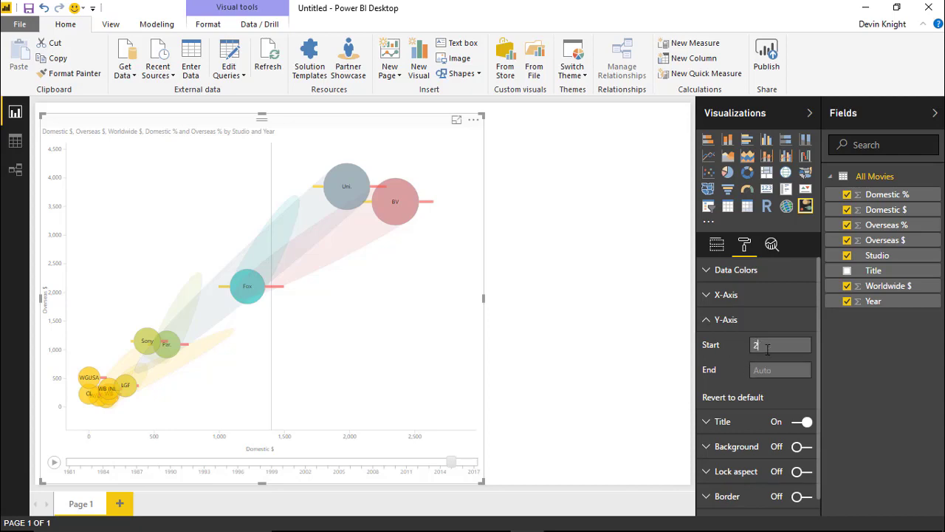
type("200")
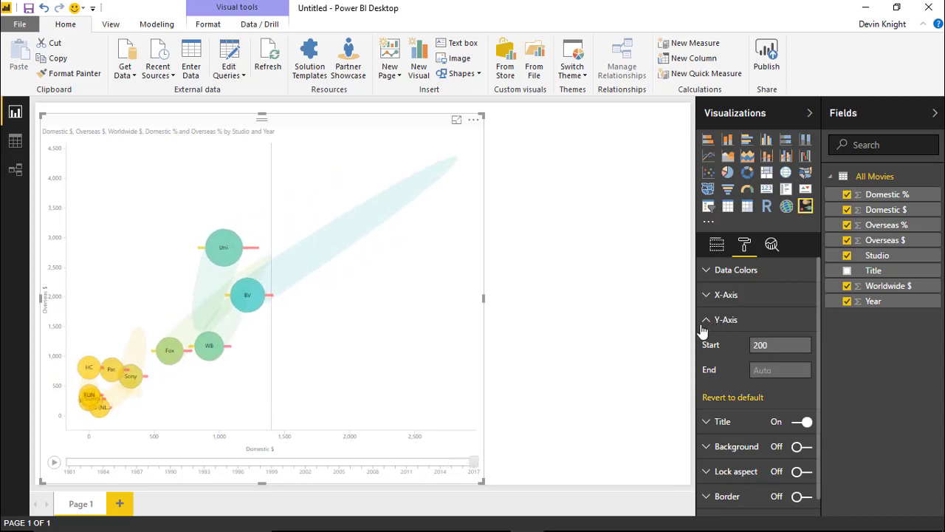
left_click(704, 320)
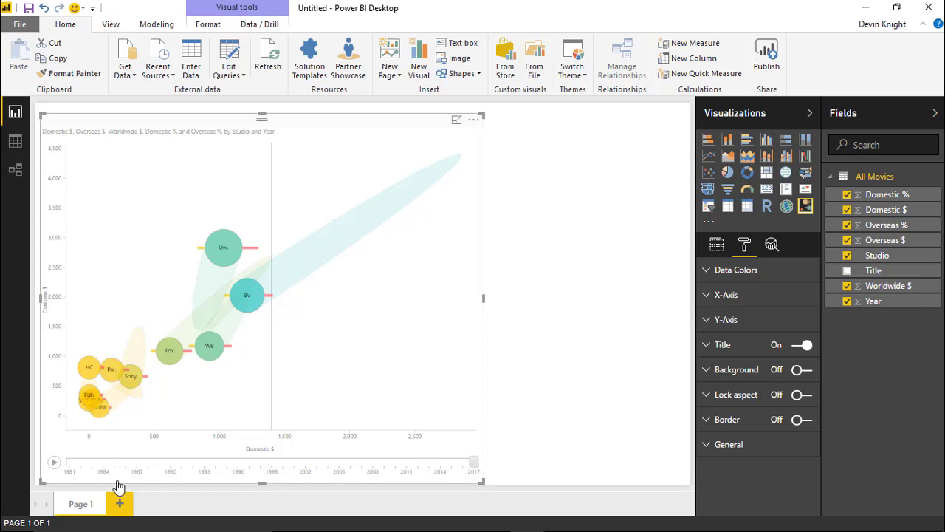
- Play the year animation through to the final year, where BV leads, then deselect the chart
left_click(54, 464)
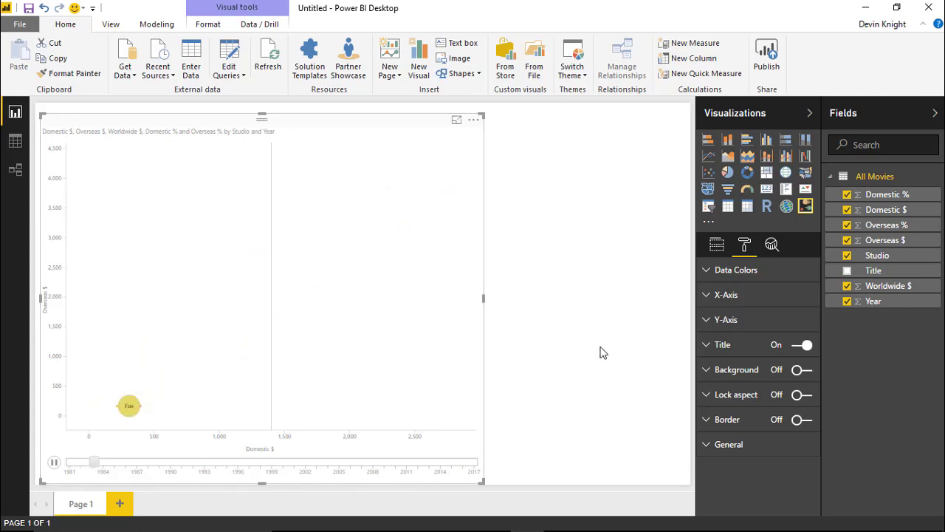
left_click(459, 463)
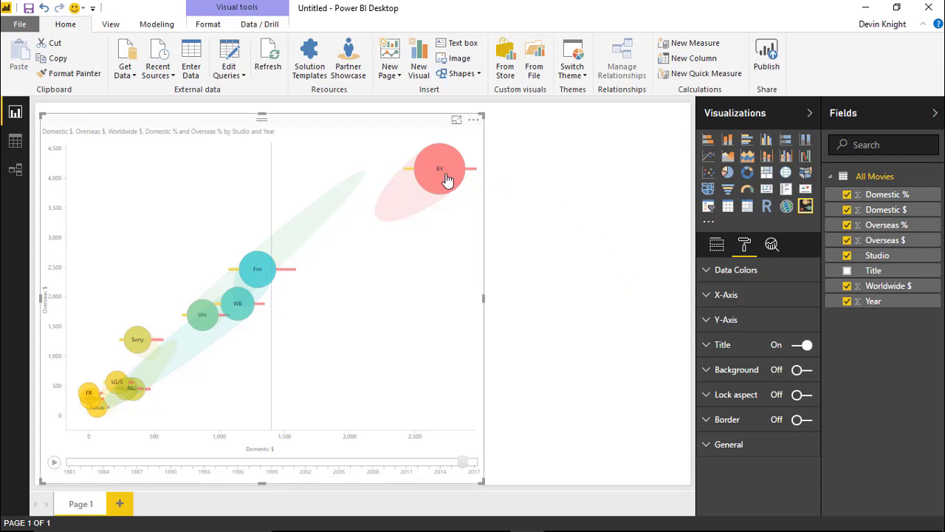
mouse_move(433, 183)
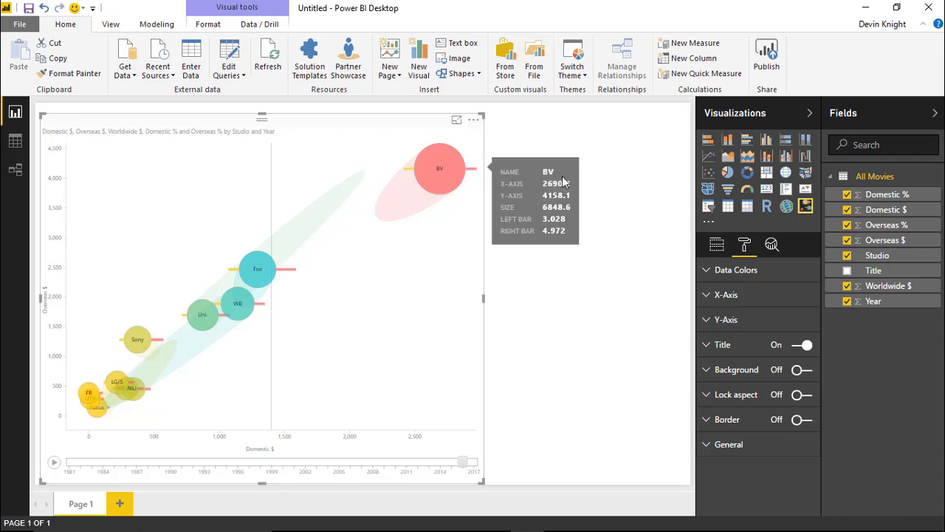
left_click(607, 211)
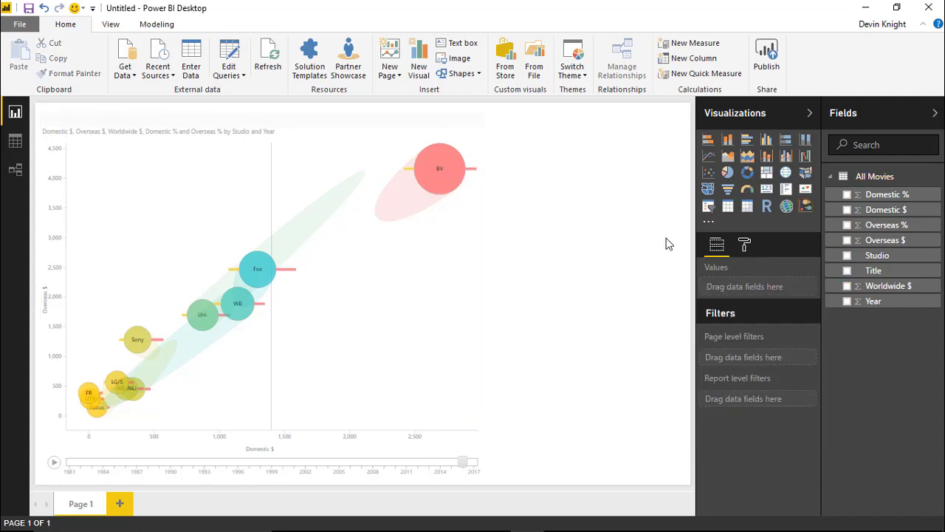
- Add a table of Title and Worldwide $ beside the chart and enlarge it
left_click(847, 271)
left_click(847, 286)
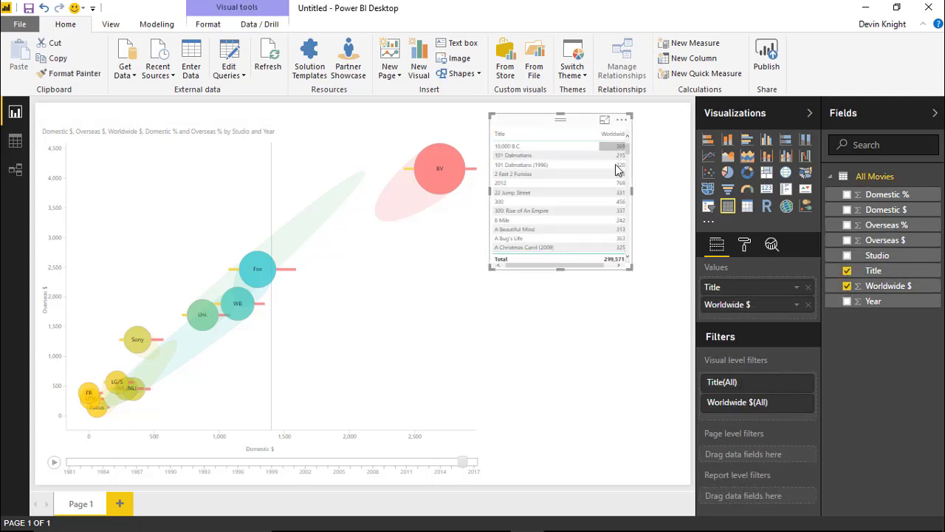
left_click_drag(633, 276, 679, 295)
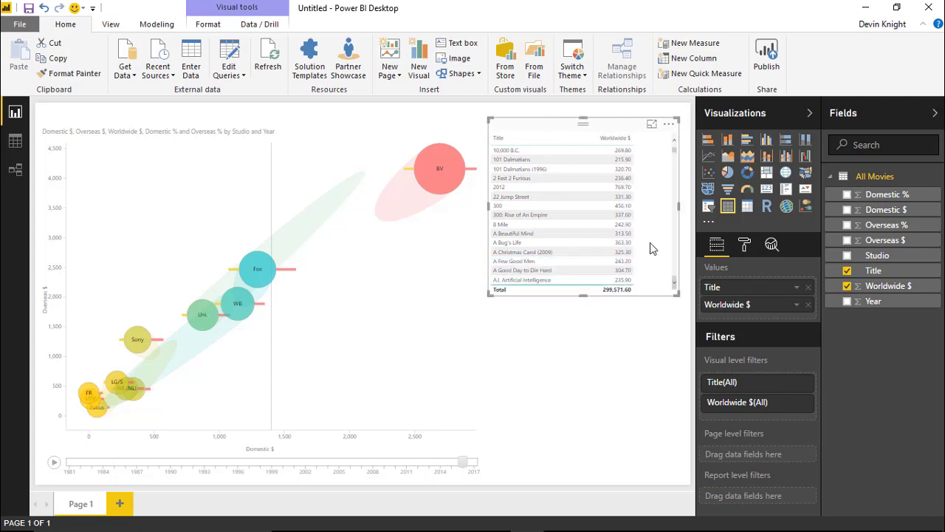
- Sort the table ascending by Worldwide $, briefly filtering to the BV studio, then clearing it
left_click(622, 141)
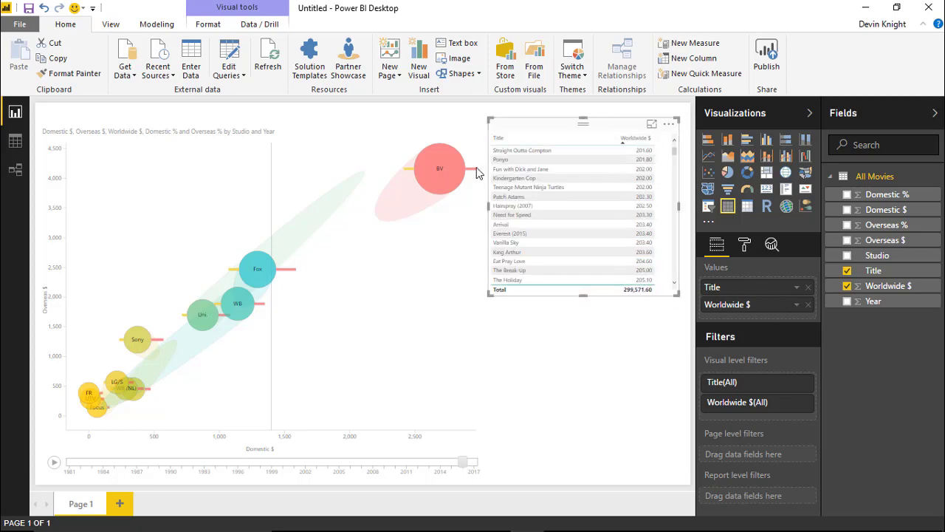
left_click(454, 170)
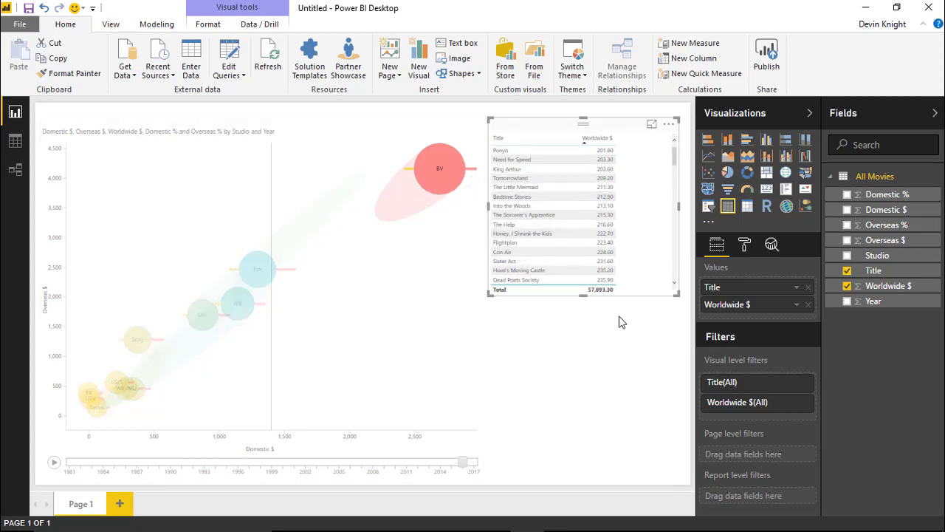
left_click(440, 191)
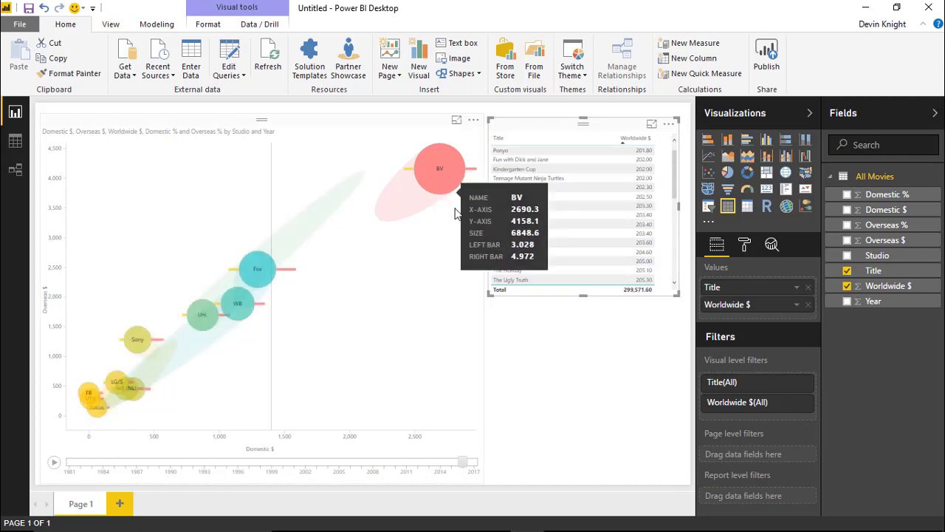